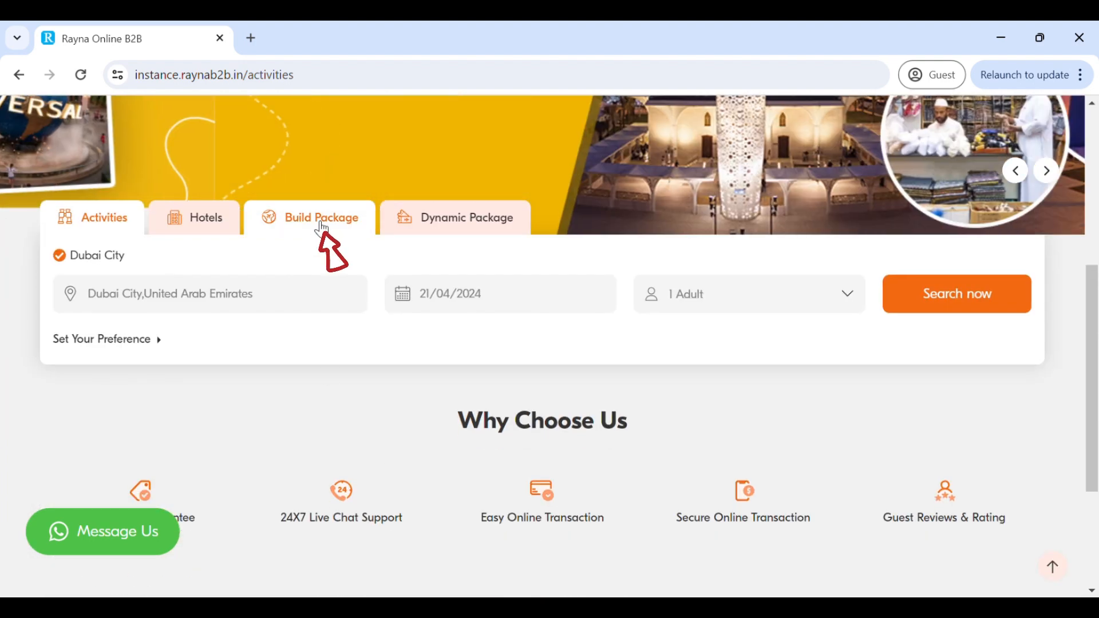
# - Open the package builder and set the Dubai stay to a 5-star hotel for 3 nights
pyautogui.click(319, 228)
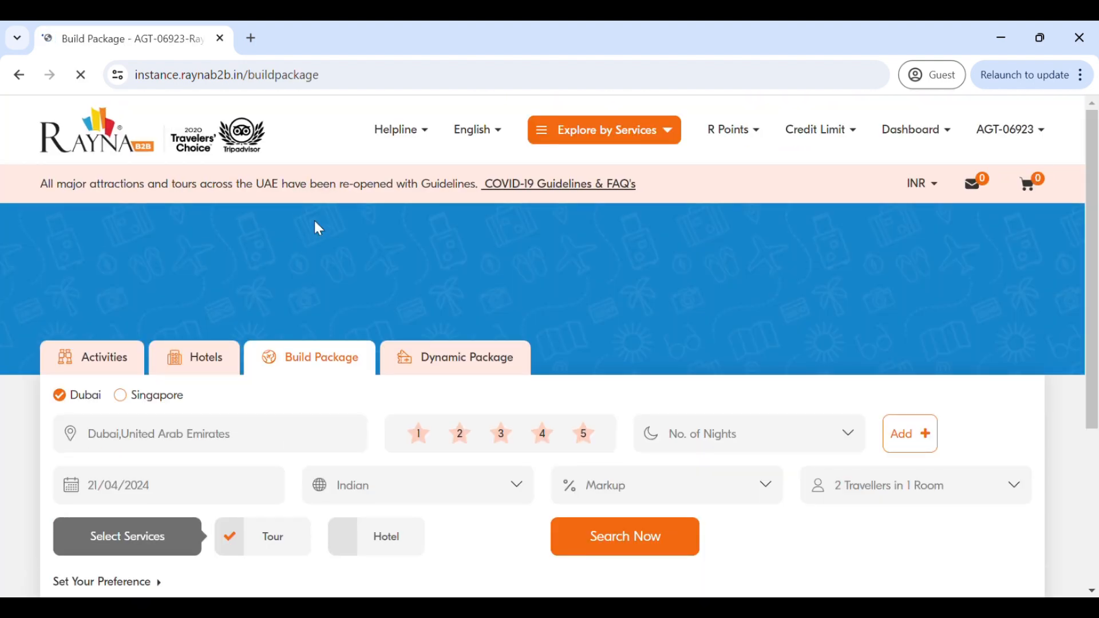
pyautogui.scroll(-1, 314, 221)
pyautogui.scroll(-2, 319, 228)
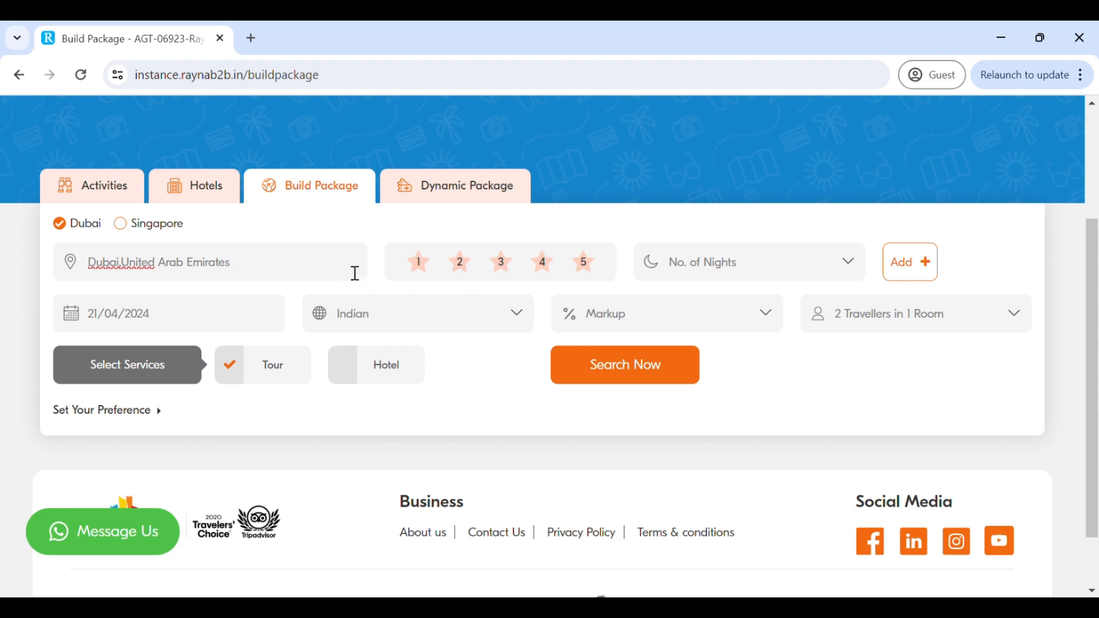
pyautogui.click(592, 269)
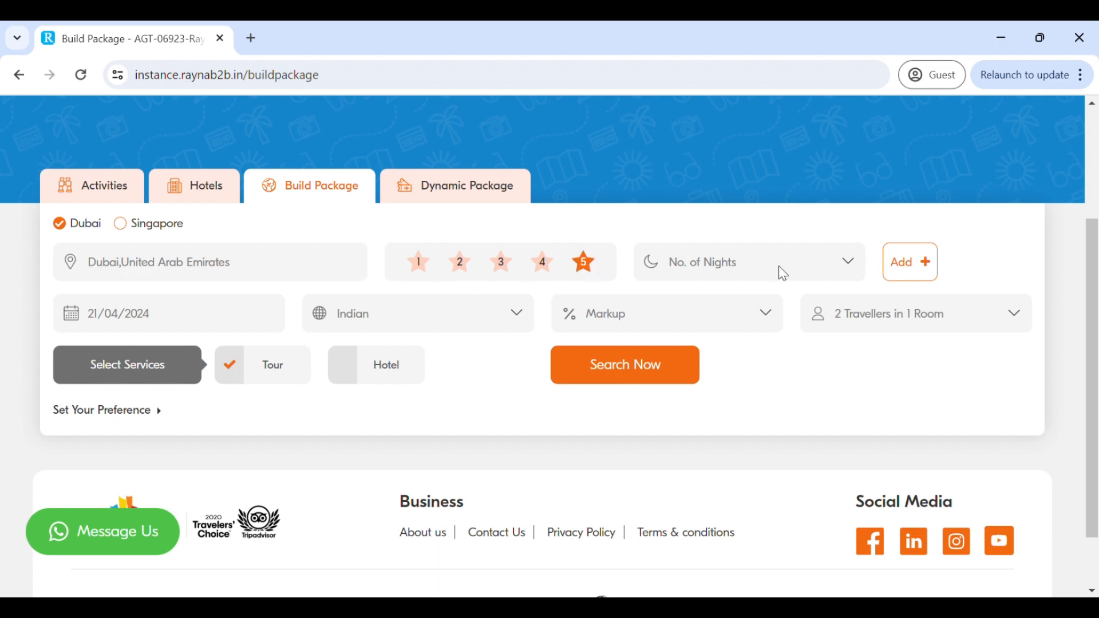
pyautogui.click(776, 334)
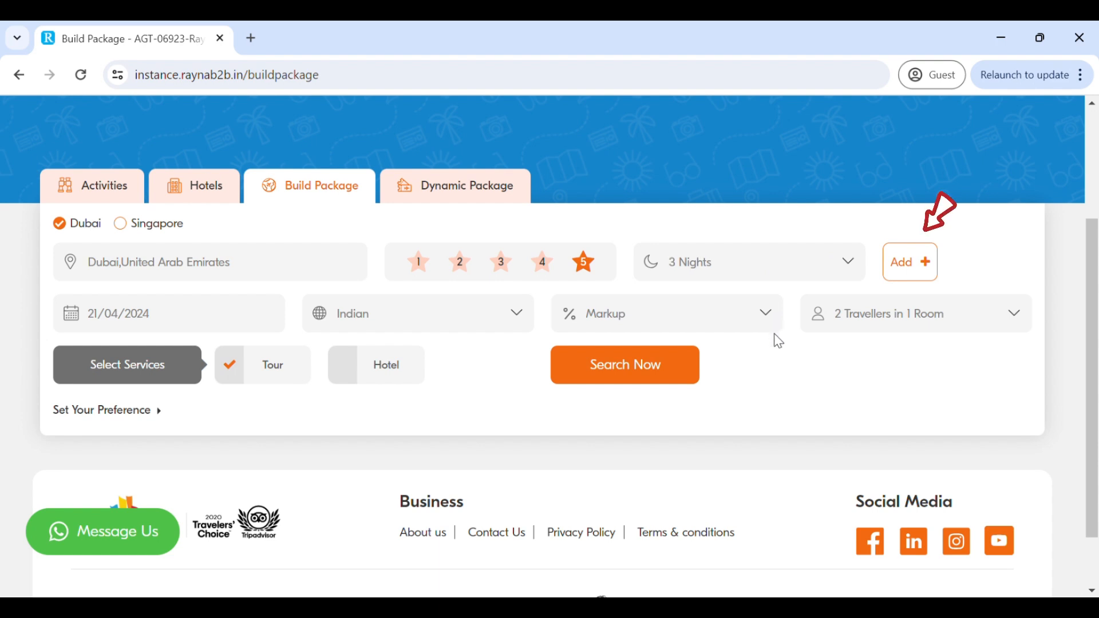
# - Add Abu Dhabi, United Arab Emirates as a second destination with a 4-star rating and 2 nights
pyautogui.click(918, 277)
pyautogui.tripleClick(332, 326)
pyautogui.write('ab')
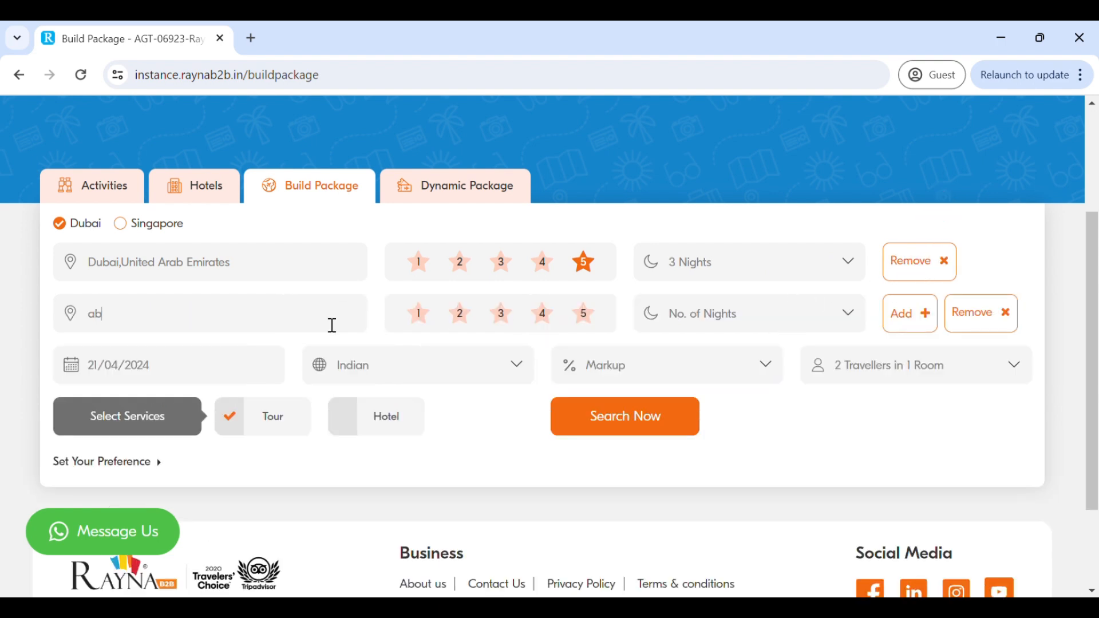
pyautogui.write('ud')
pyautogui.press('BackSpace')
pyautogui.click(245, 404)
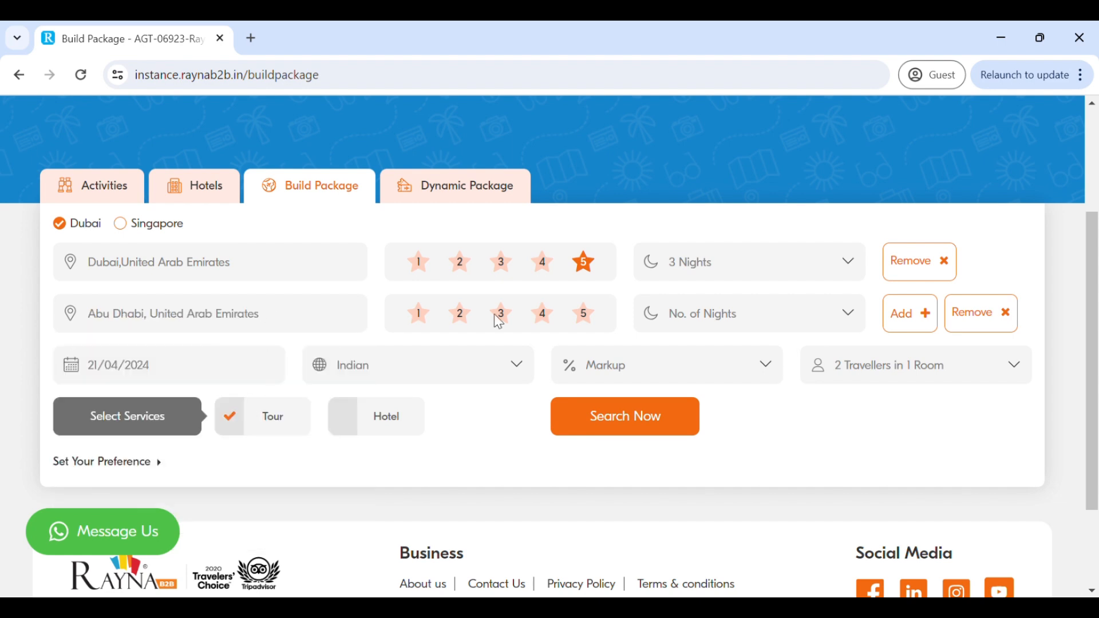
pyautogui.click(543, 319)
pyautogui.click(715, 378)
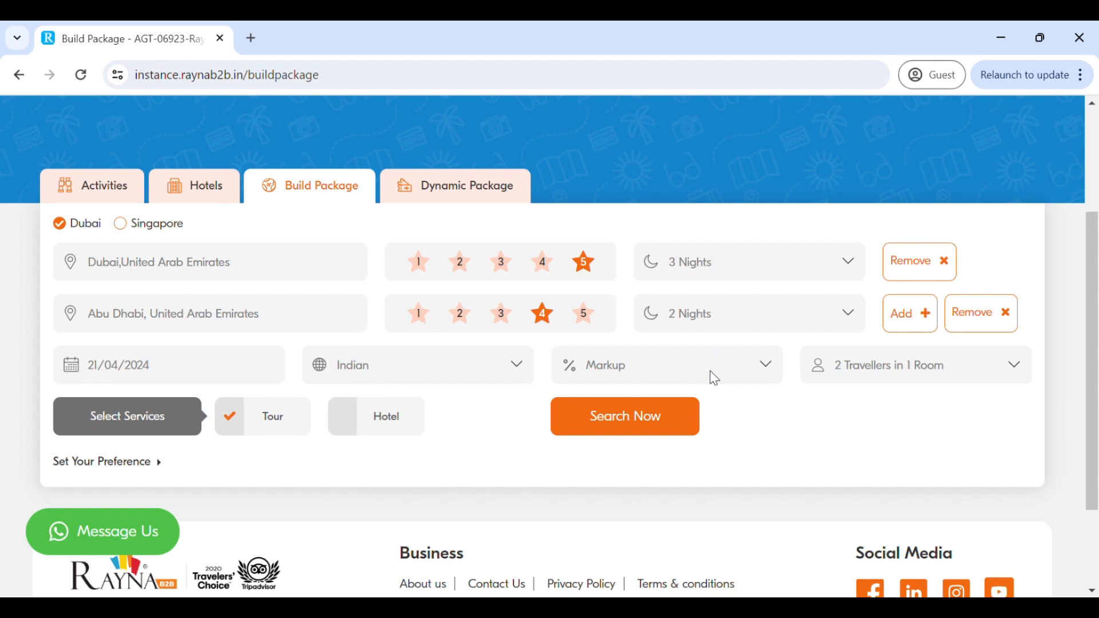
# - Set the travel date to 02/05/2024 and add one child aged 5 to Room 1
pyautogui.click(219, 378)
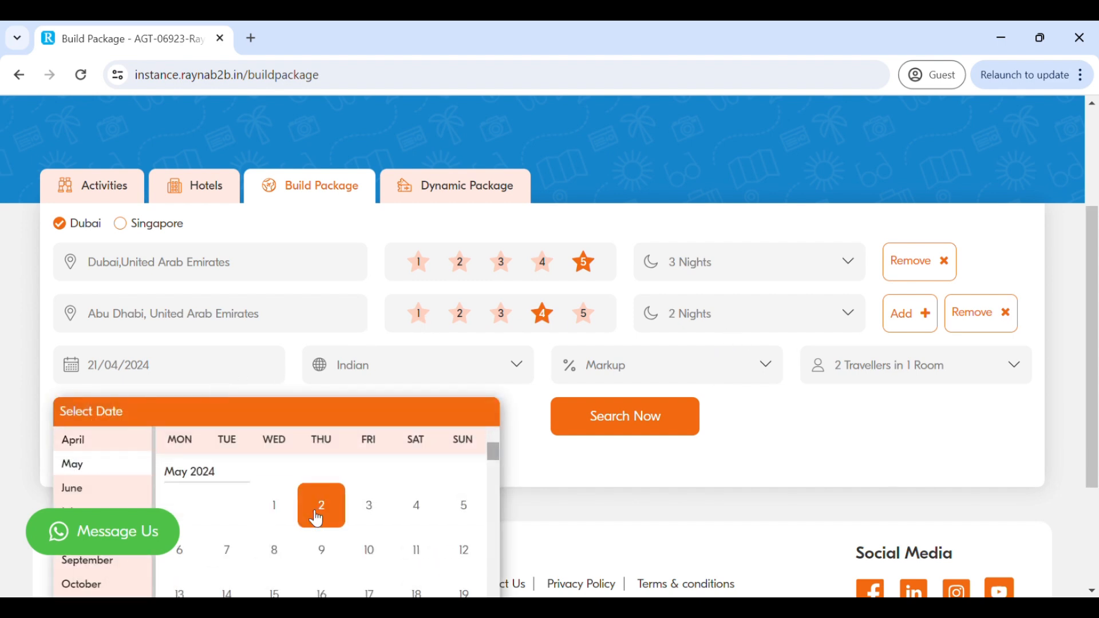
pyautogui.click(313, 516)
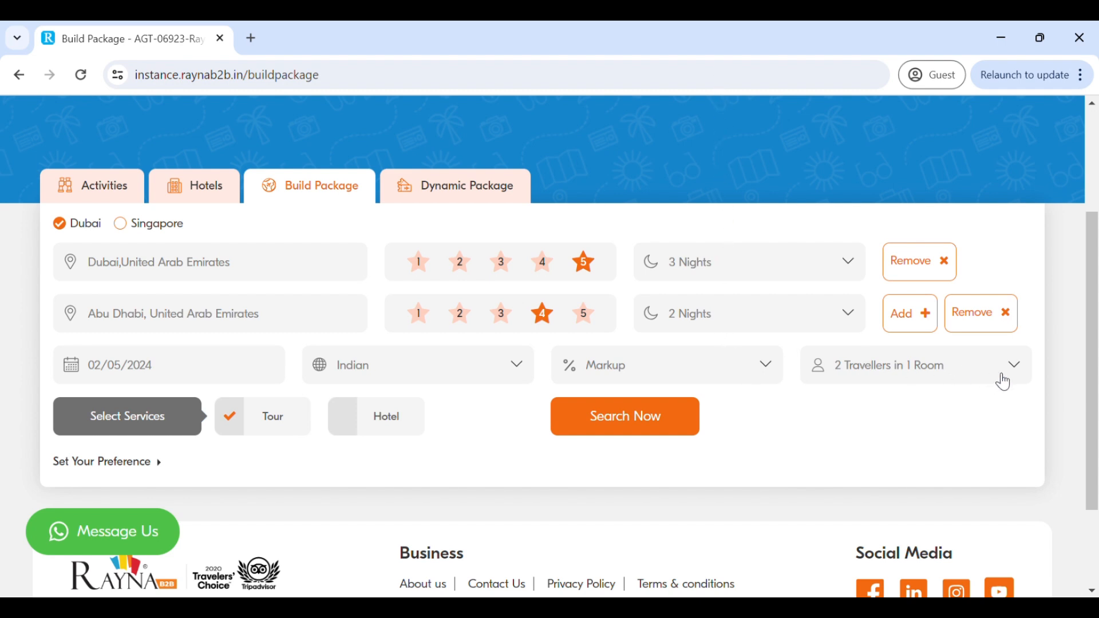
pyautogui.click(1018, 375)
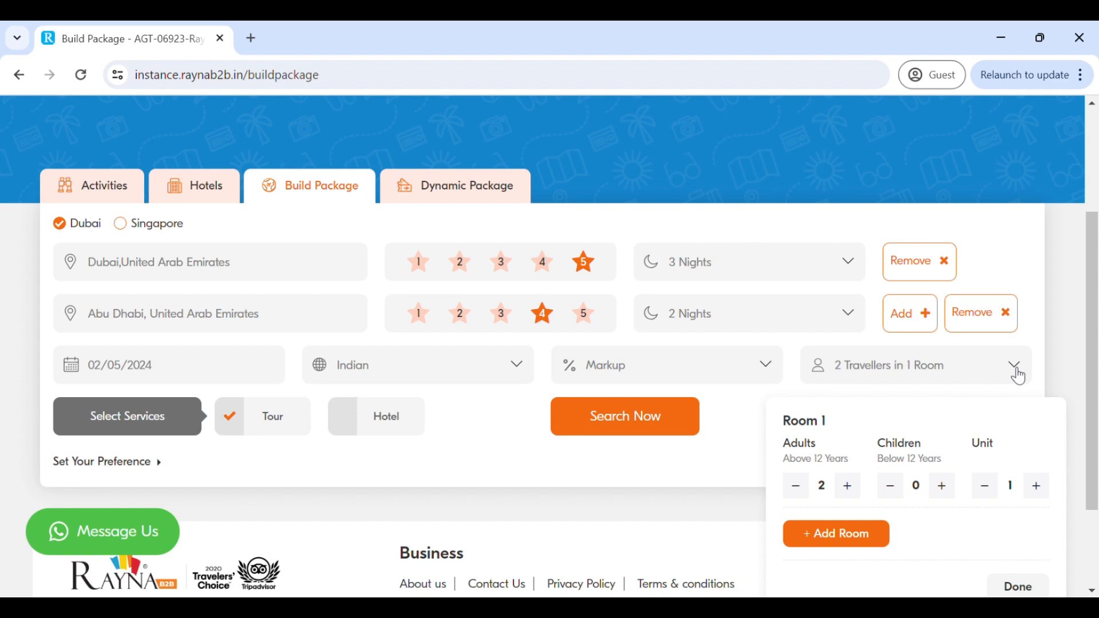
pyautogui.click(943, 486)
pyautogui.click(849, 554)
pyautogui.click(850, 554)
pyautogui.click(849, 553)
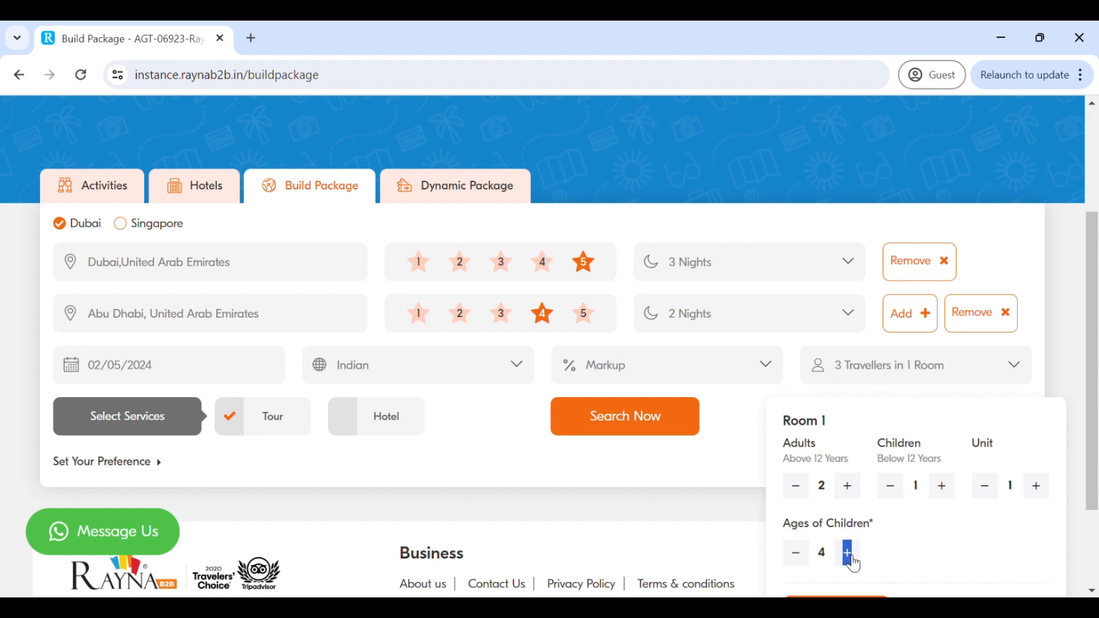
pyautogui.click(849, 553)
pyautogui.scroll(-1, 851, 564)
pyautogui.scroll(-2, 851, 564)
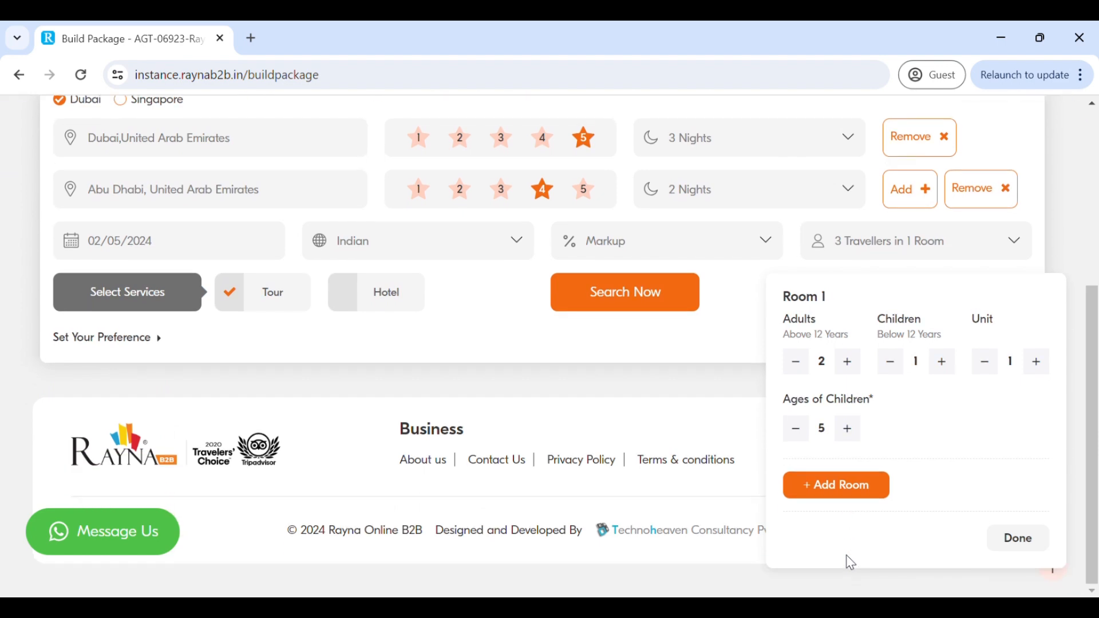
# - Add a second room to the traveller selection and remove it again
pyautogui.click(840, 487)
pyautogui.scroll(-2, 837, 488)
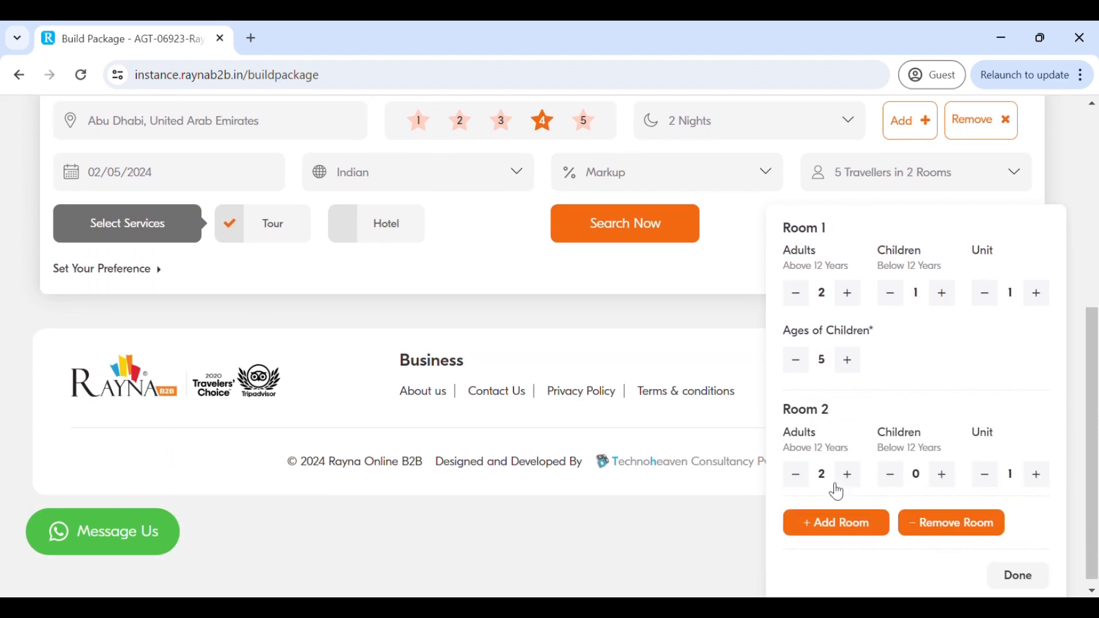
pyautogui.click(969, 537)
# - Confirm the travellers, include the Hotel service alongside Tour and run the package search
pyautogui.click(1017, 539)
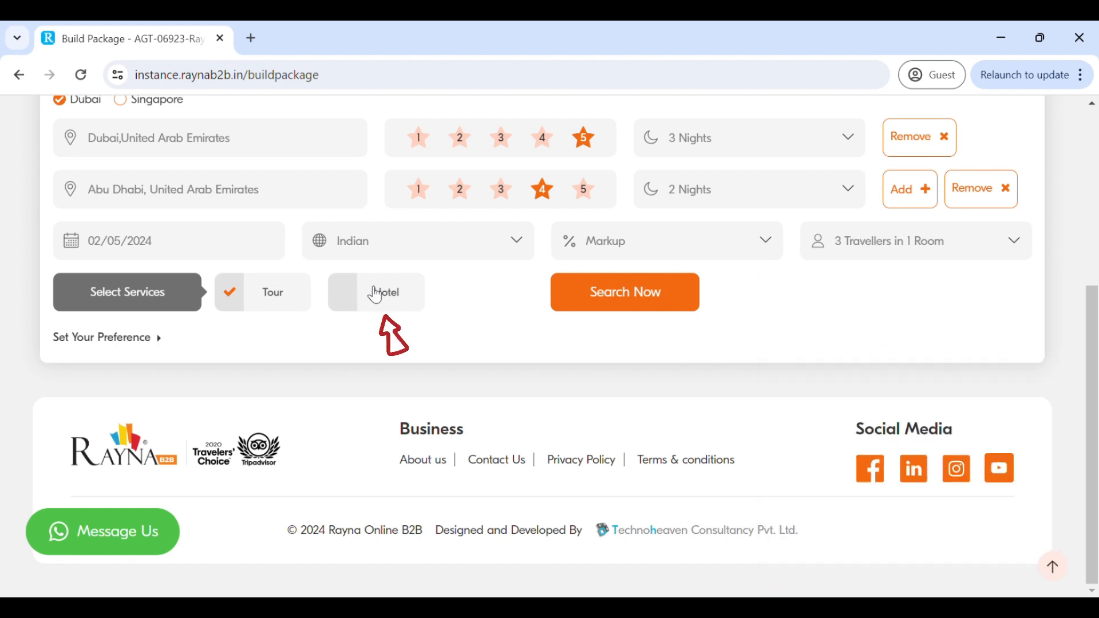
pyautogui.click(346, 293)
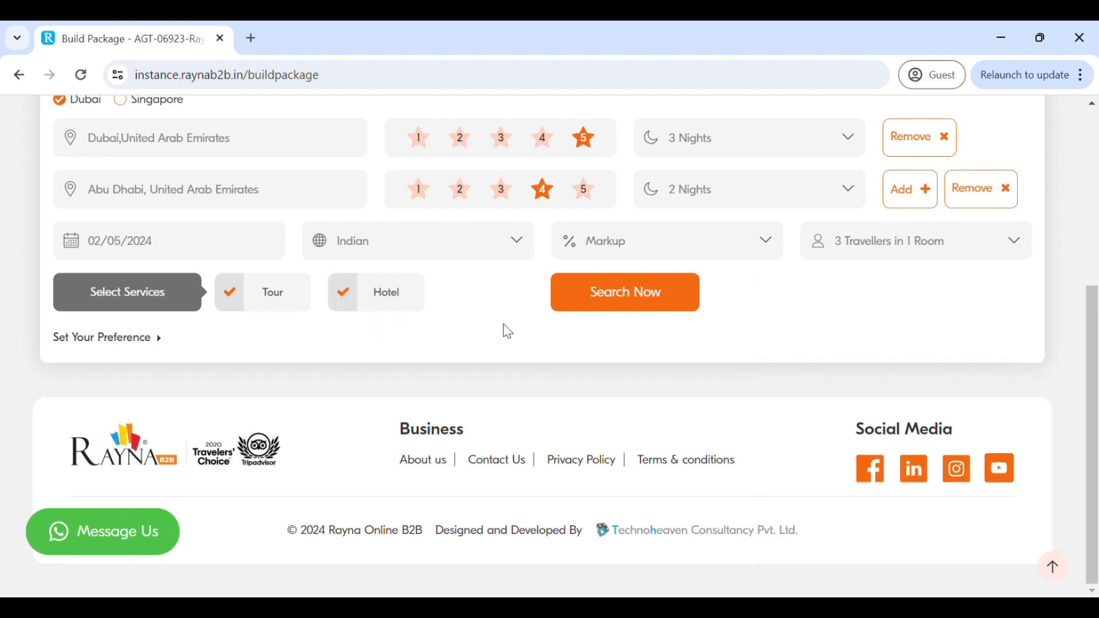
pyautogui.click(632, 305)
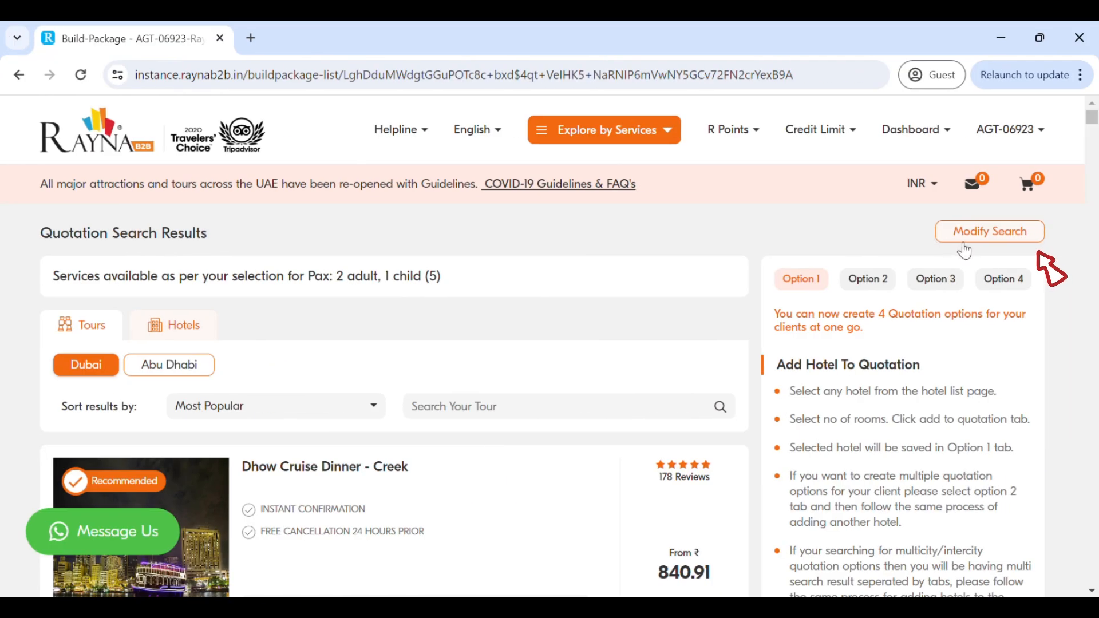
# - View the editable search criteria for the quotation results and close them without changes
pyautogui.click(995, 242)
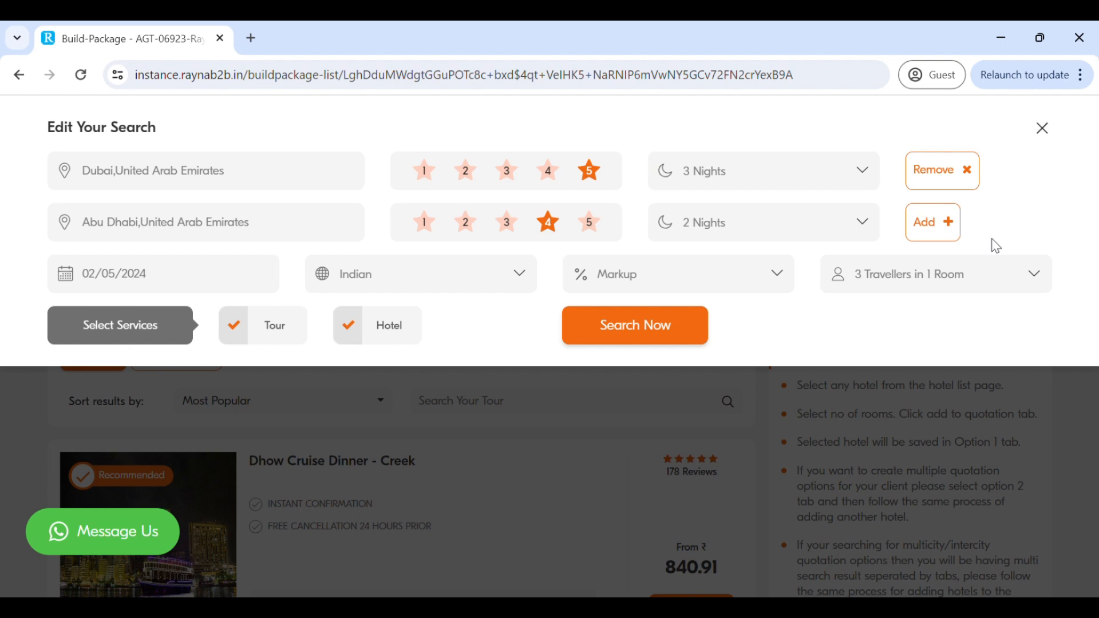
pyautogui.click(1044, 133)
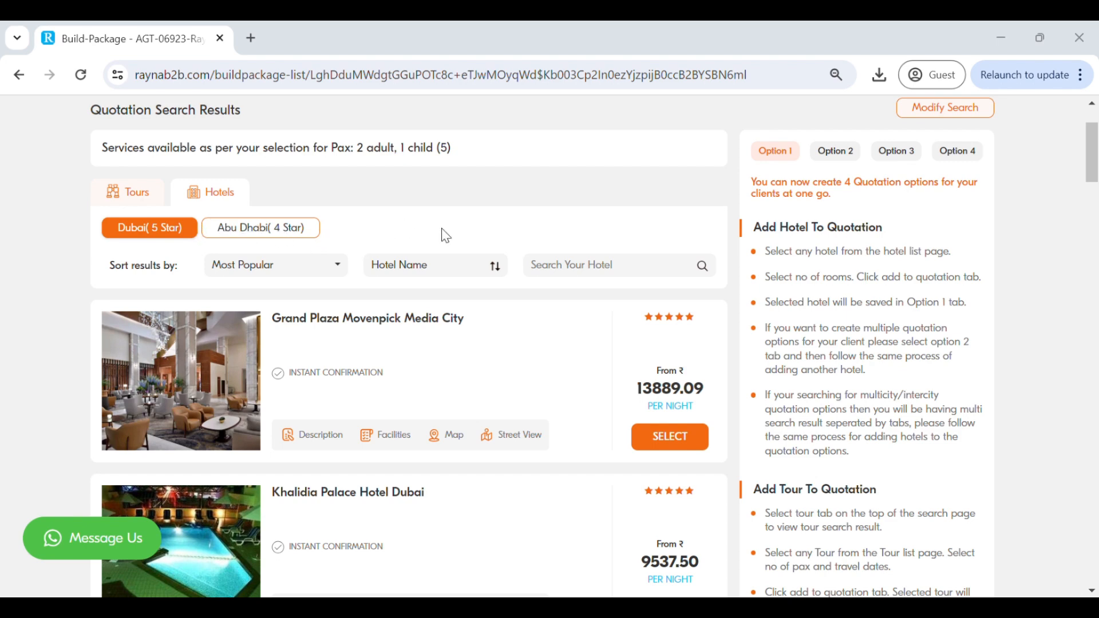
# - Search the 5-star Dubai hotels for "wynd" and display the room types of Wyndham Residences The Palm
pyautogui.scroll(-8, 446, 235)
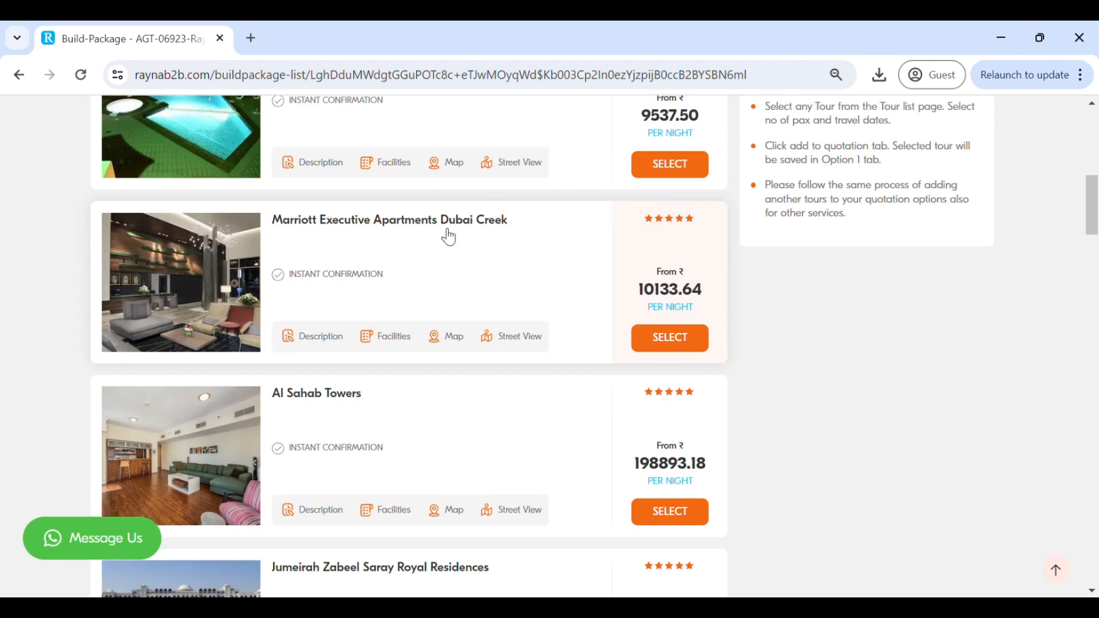
pyautogui.scroll(8, 447, 235)
pyautogui.click(578, 205)
pyautogui.write('wy')
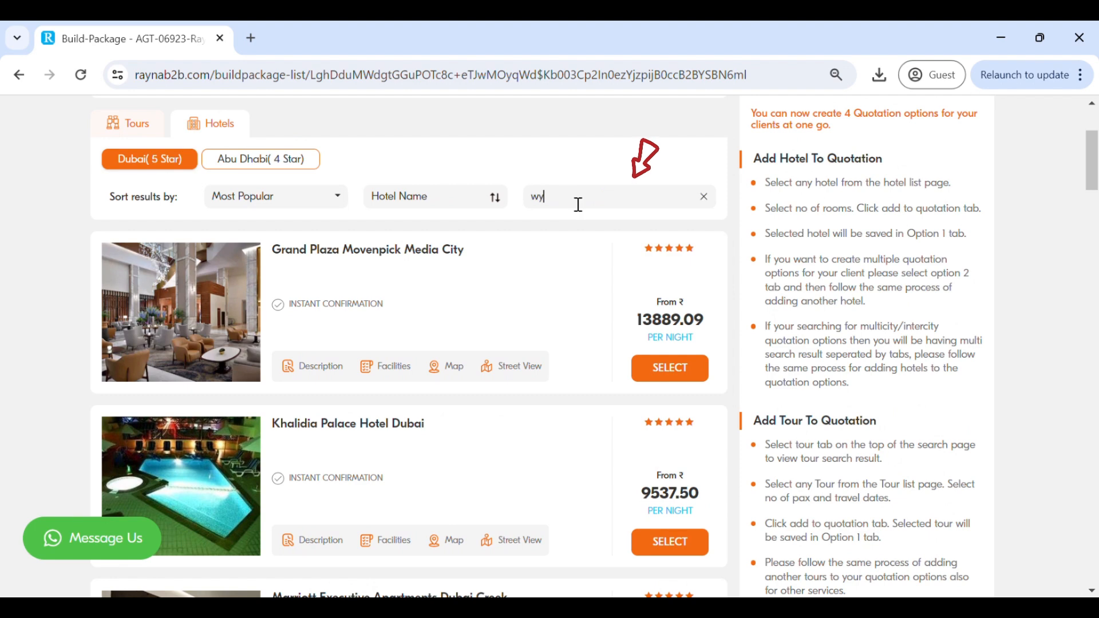
pyautogui.write('nd')
pyautogui.click(670, 369)
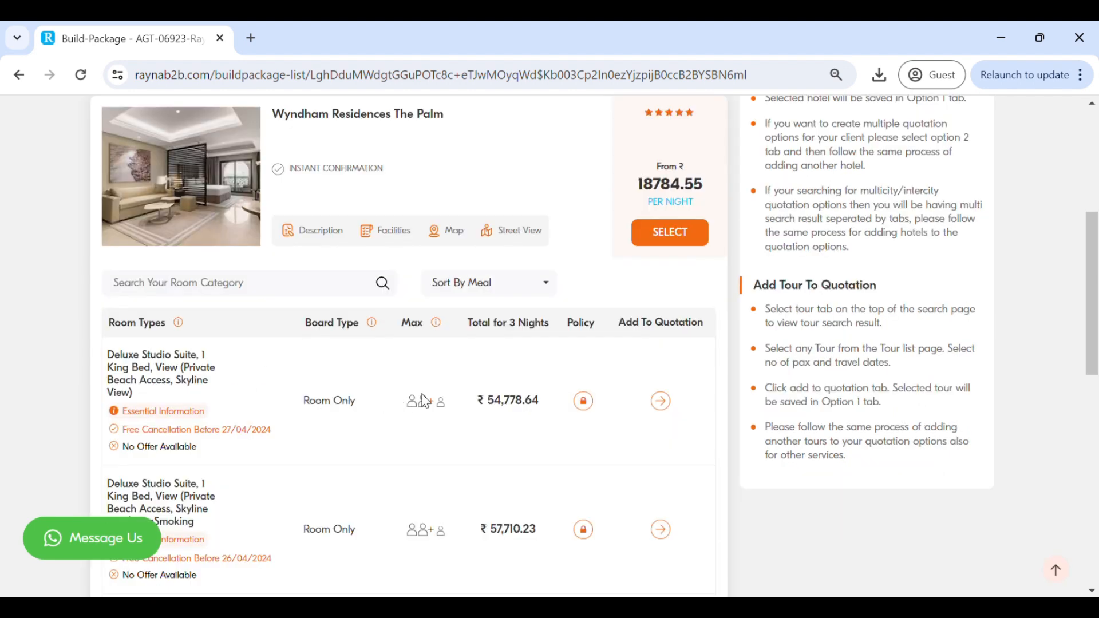
# - Examine the meal sorting options and hotel details of Wyndham Residences The Palm, including the first room's policy
pyautogui.click(551, 288)
pyautogui.click(552, 289)
pyautogui.click(488, 243)
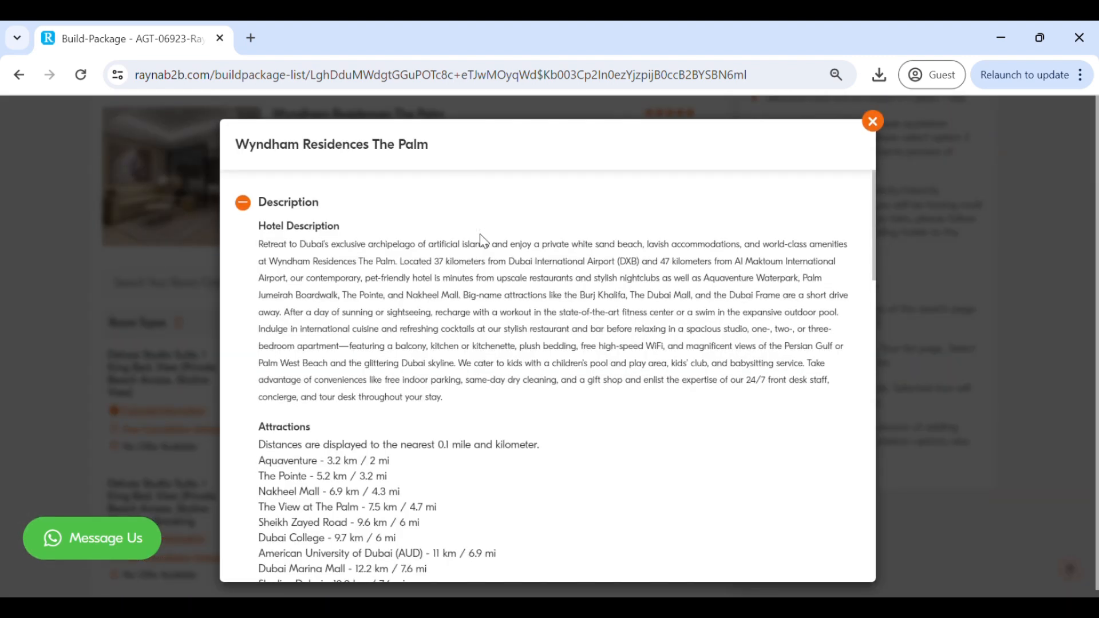
pyautogui.press('Escape')
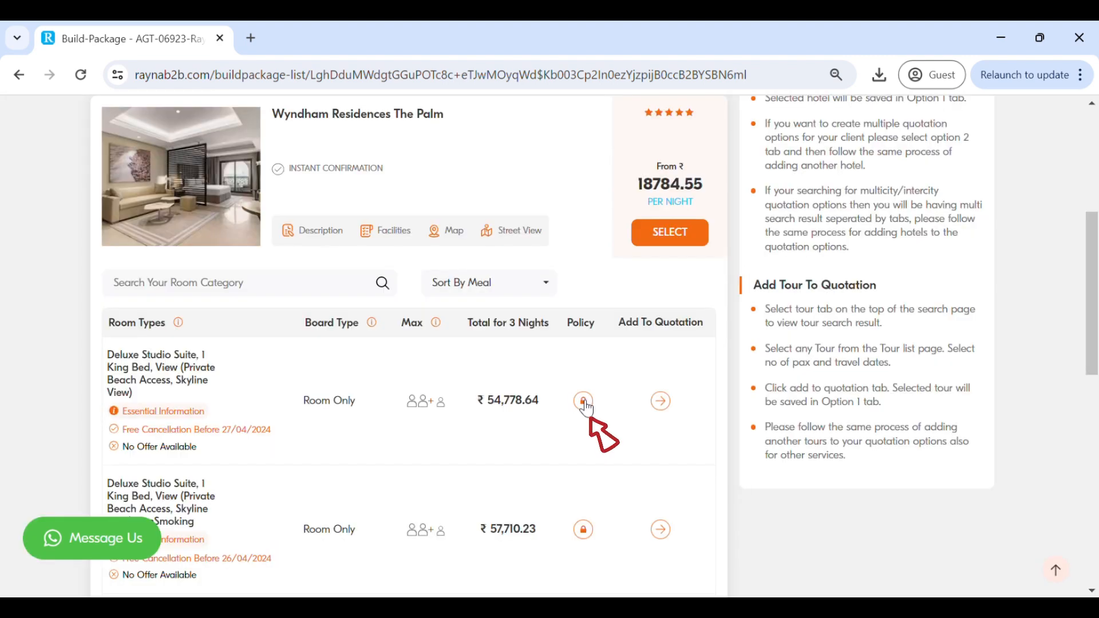
pyautogui.click(583, 400)
pyautogui.click(821, 122)
# - Add the Deluxe Studio Suite, 1 King Bed, View (Private Beach Access, Skyline View) room to quotation Option 1
pyautogui.click(663, 408)
pyautogui.scroll(-5, 350, 343)
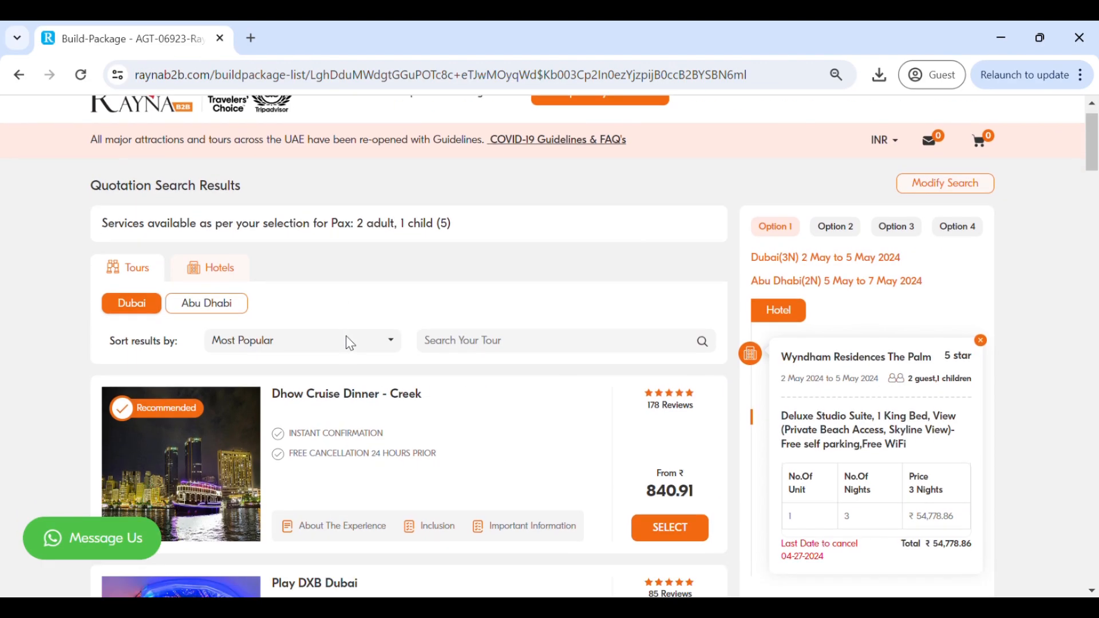
pyautogui.scroll(6, 351, 343)
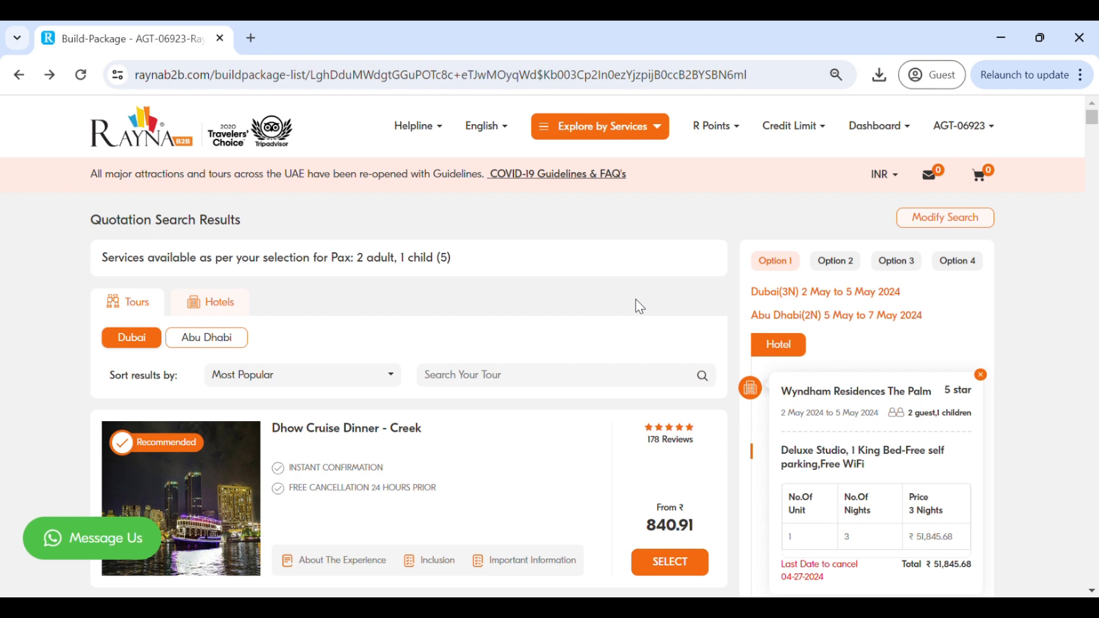
# - Search the Dubai tours for "pick" and bring up the tour options of Air Port Pick Up
pyautogui.write('pick')
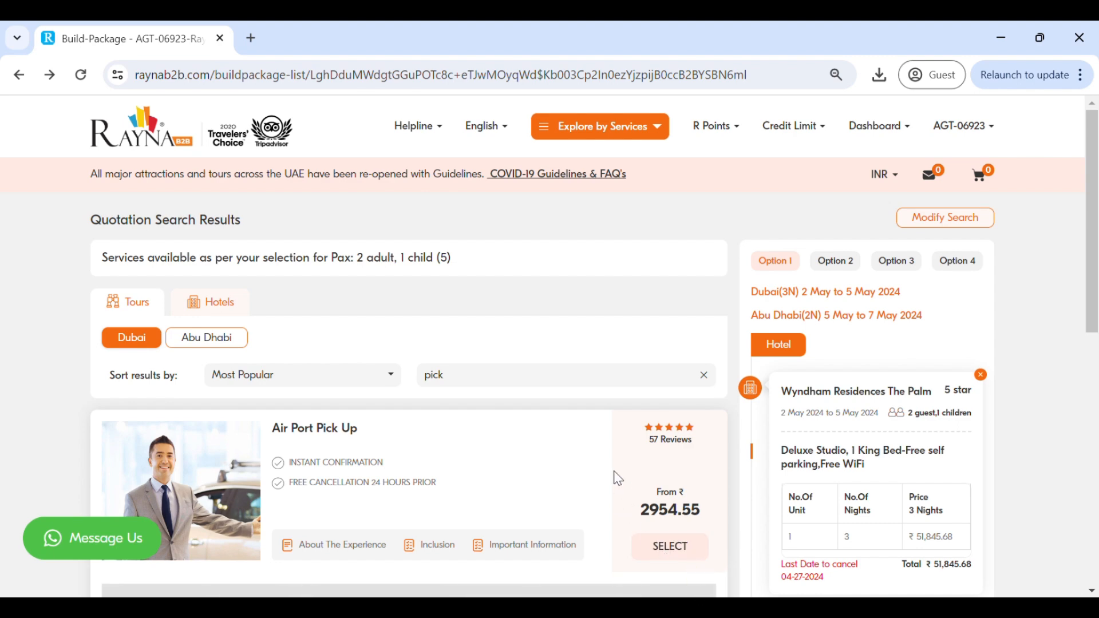
pyautogui.scroll(-3, 619, 478)
pyautogui.scroll(-1, 619, 478)
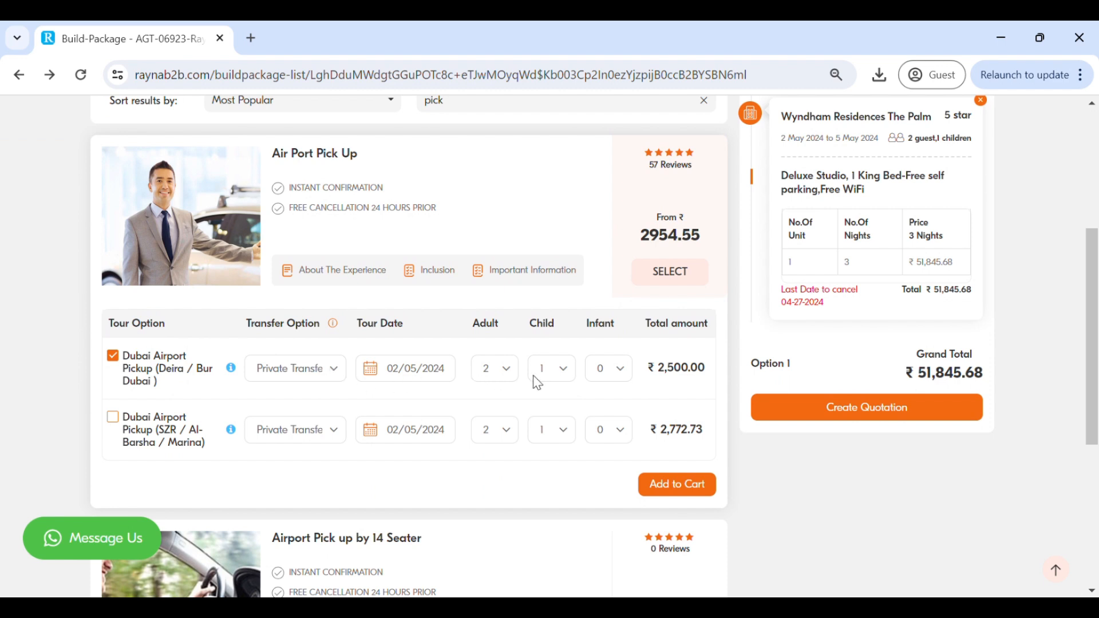
# - Read the Air Port Pick Up details and add the Dubai Airport Pickup (Deira / Bur Dubai) option to the quotation
pyautogui.click(487, 285)
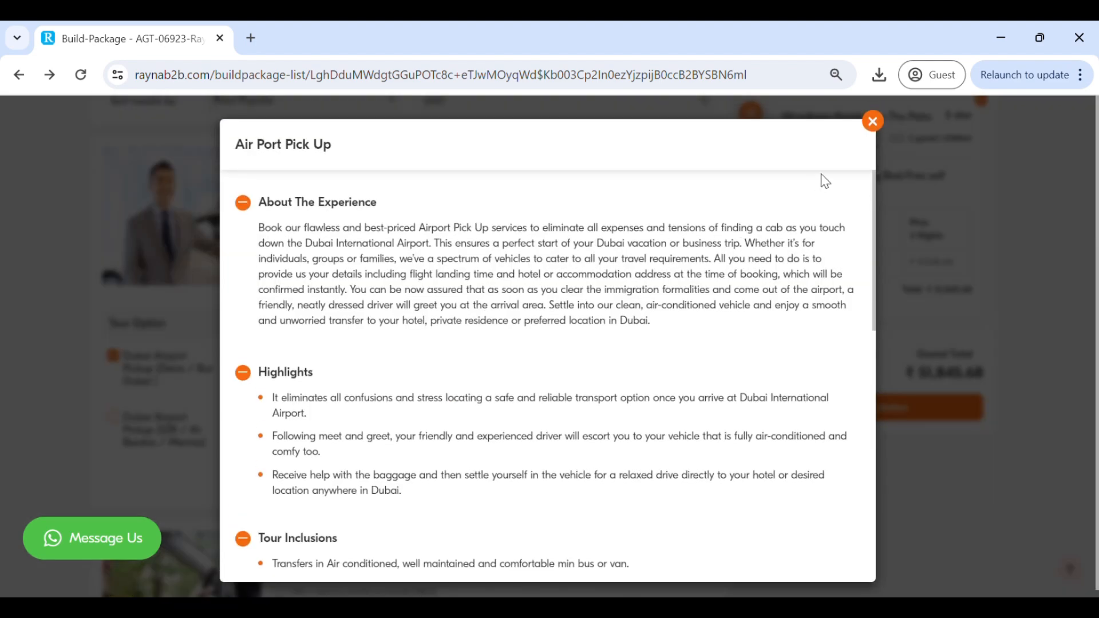
pyautogui.click(873, 122)
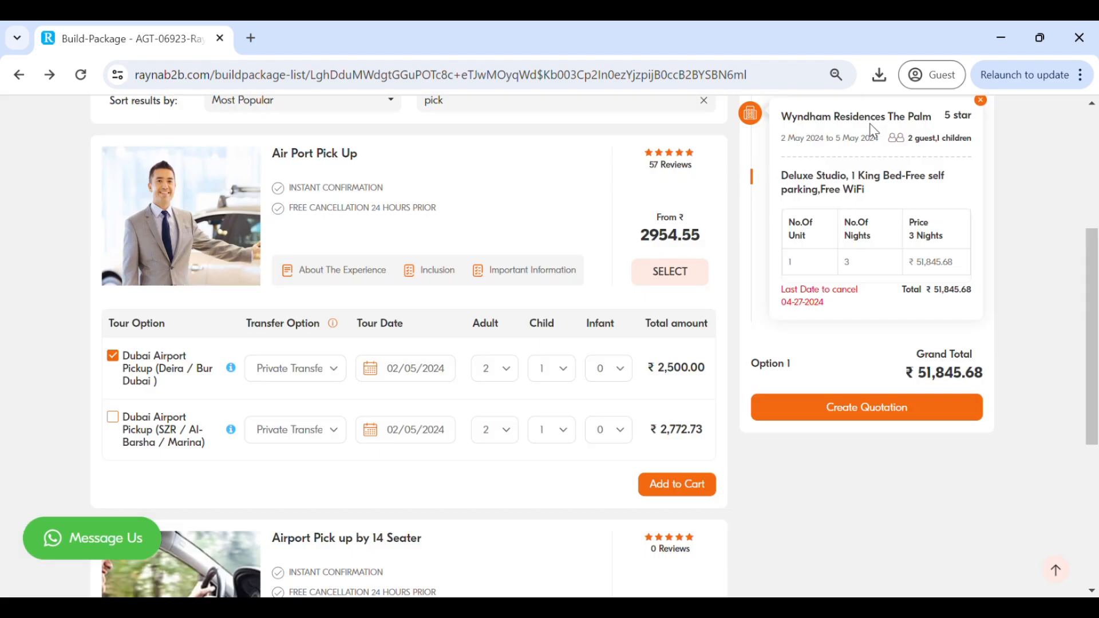
pyautogui.click(678, 493)
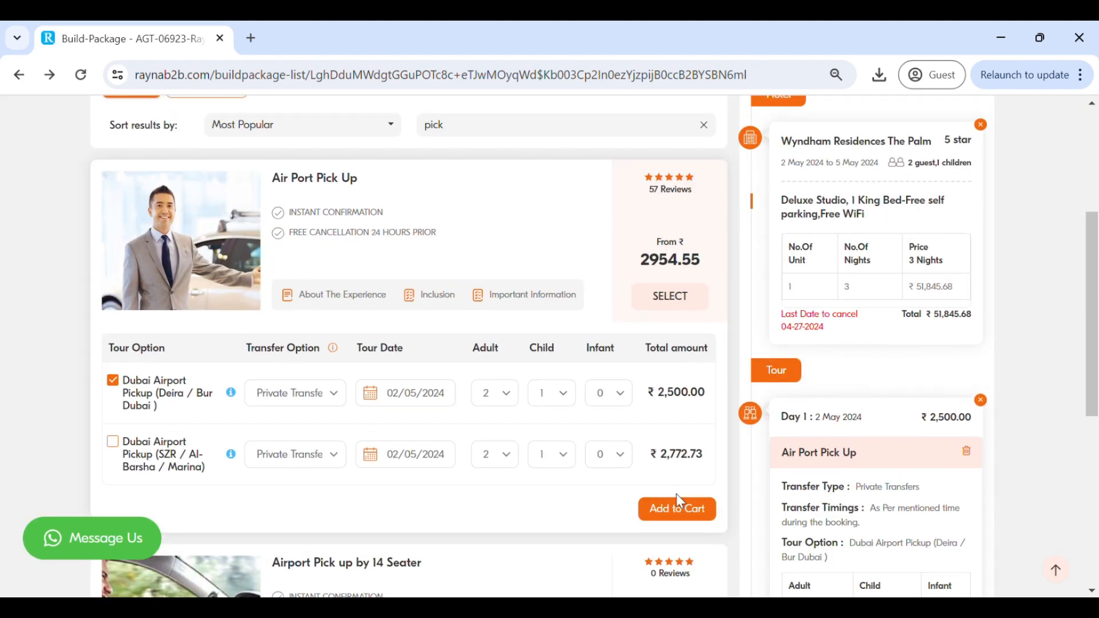
# - Clear the tour search and add Dhow Cruise Dinner - Creek Lower Deck without transfers for 02/05/2024 to the quotation
pyautogui.click(705, 232)
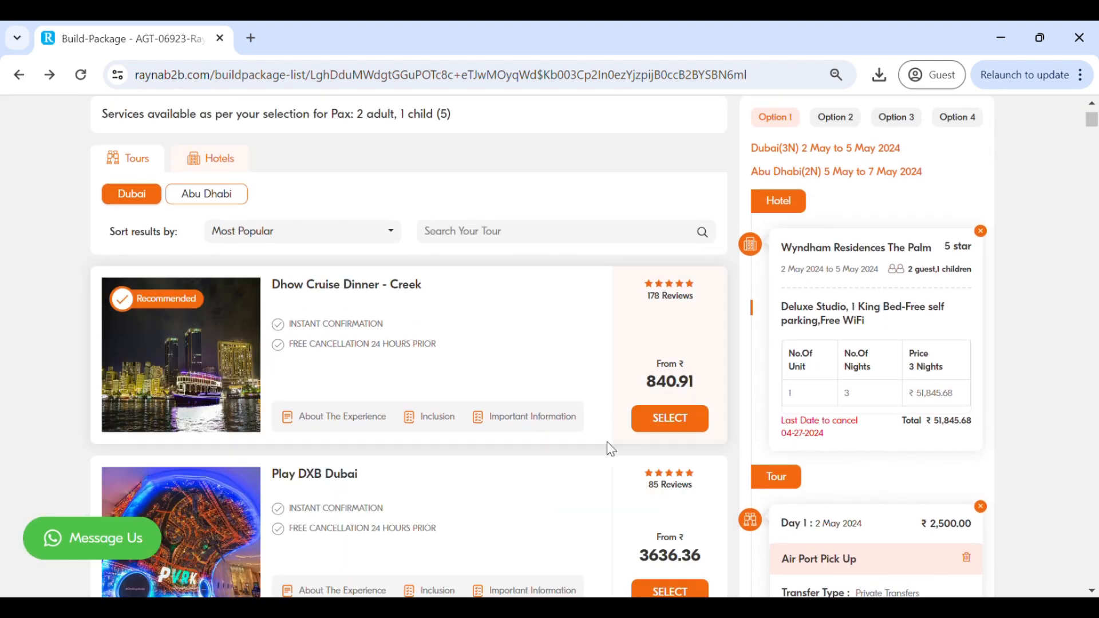
pyautogui.click(667, 422)
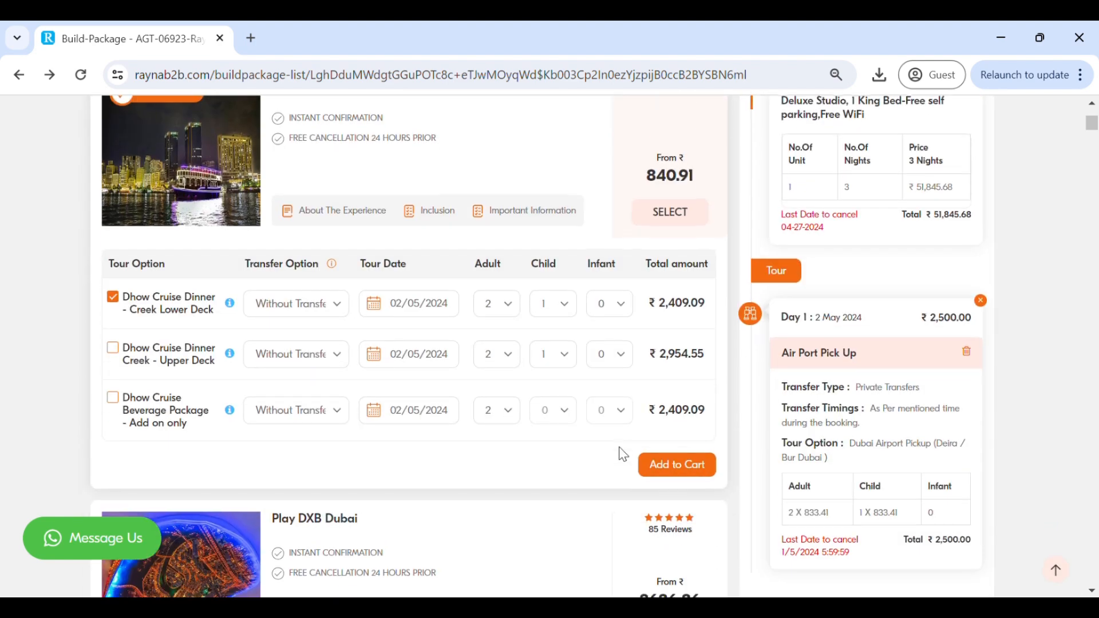
pyautogui.click(661, 462)
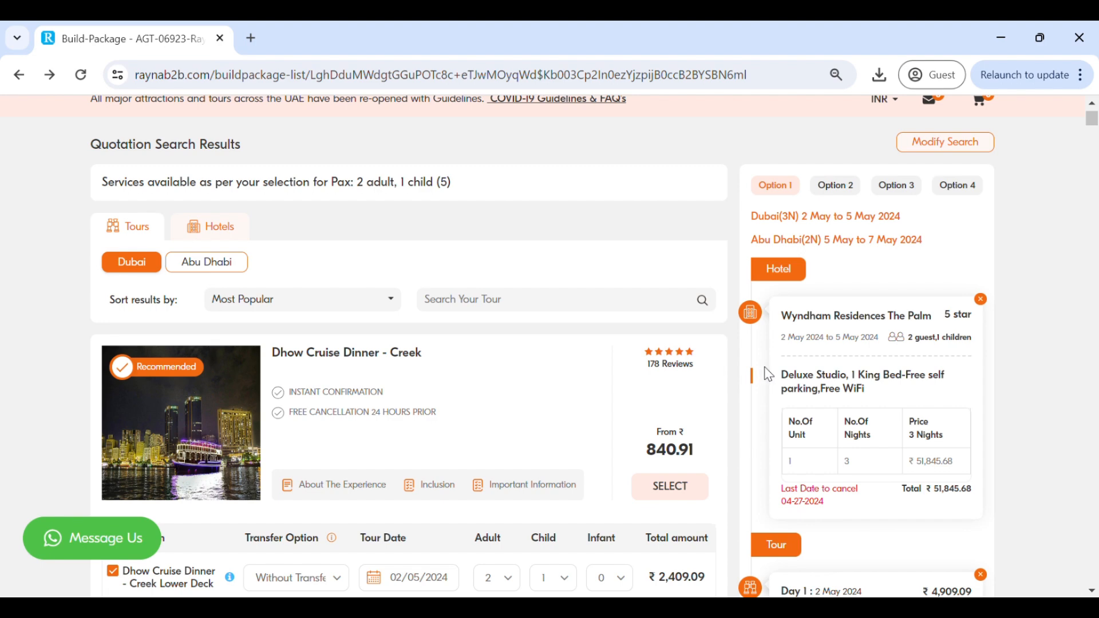
# - Review the hotel, tours and grand total in the Option 1 quotation summary
pyautogui.scroll(-5, 769, 375)
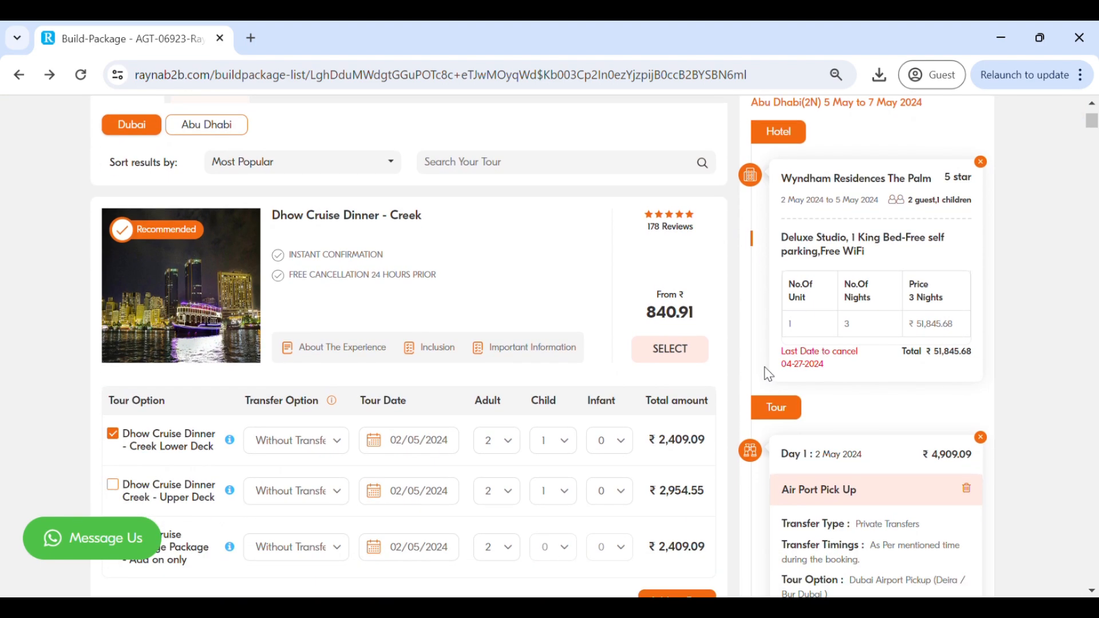
pyautogui.scroll(-7, 769, 375)
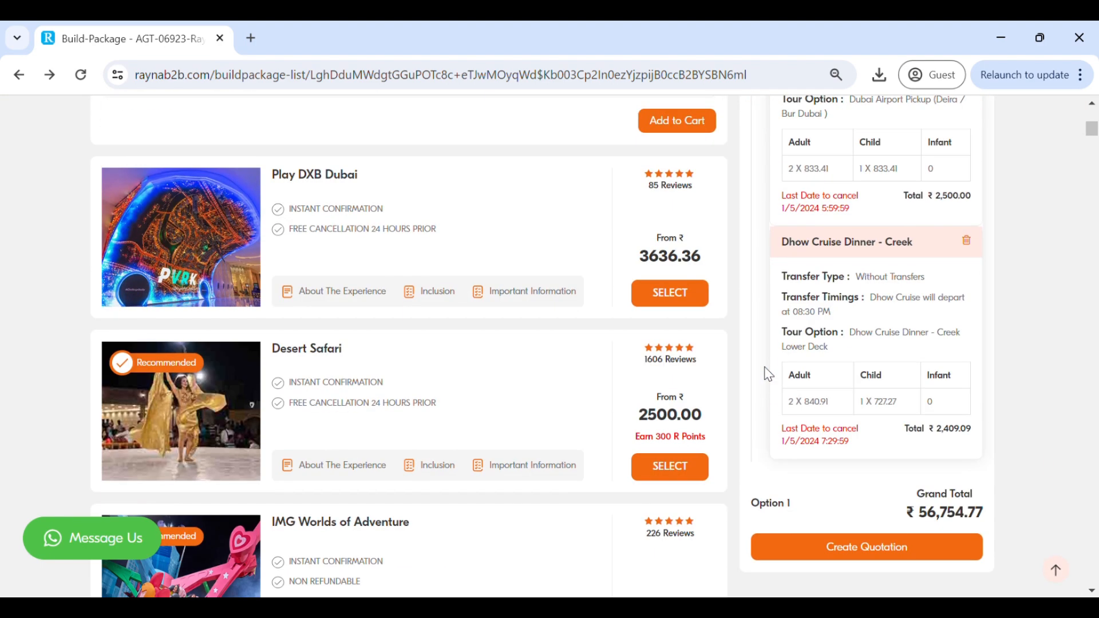
pyautogui.scroll(-3, 769, 376)
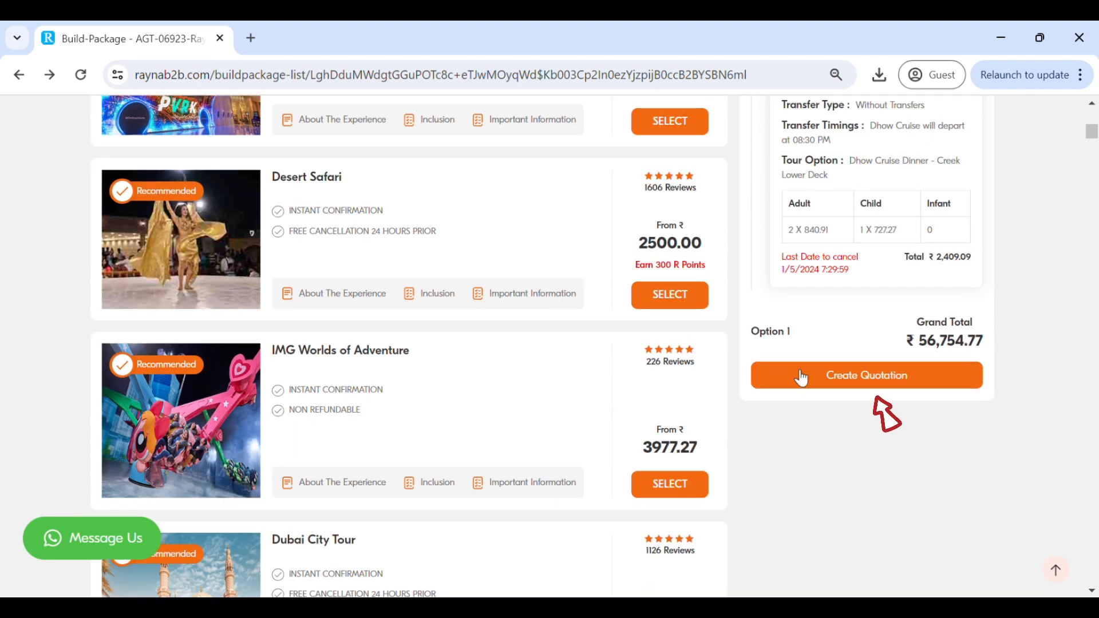
# - Create the quotation from Option 1 and highlight its quote number on the saved quotation page
pyautogui.click(871, 383)
pyautogui.tripleClick(165, 381)
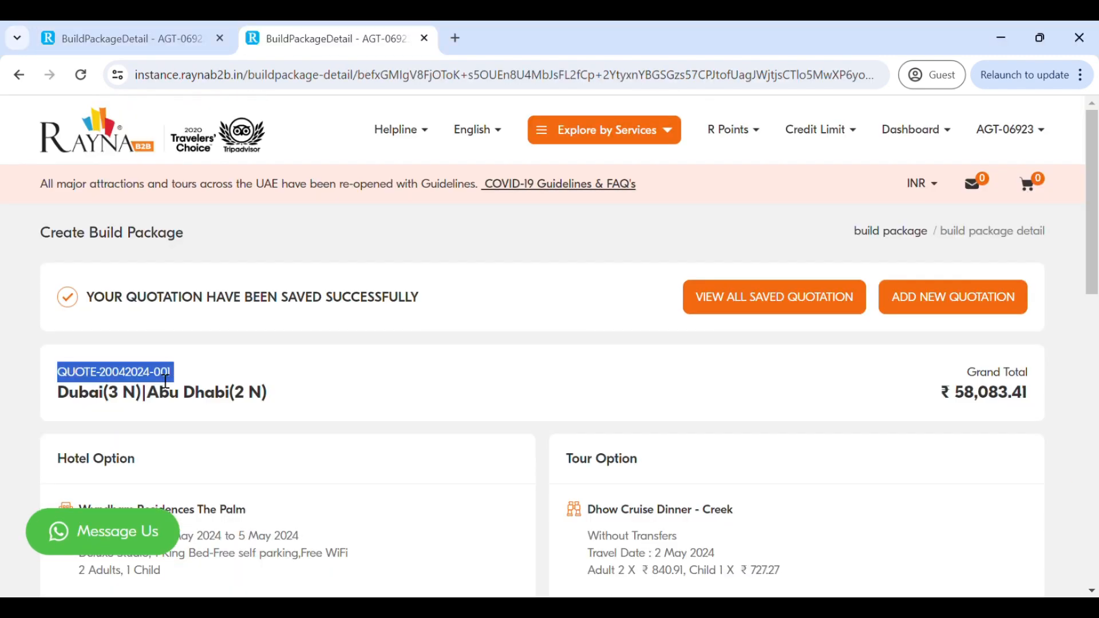
pyautogui.click(184, 381)
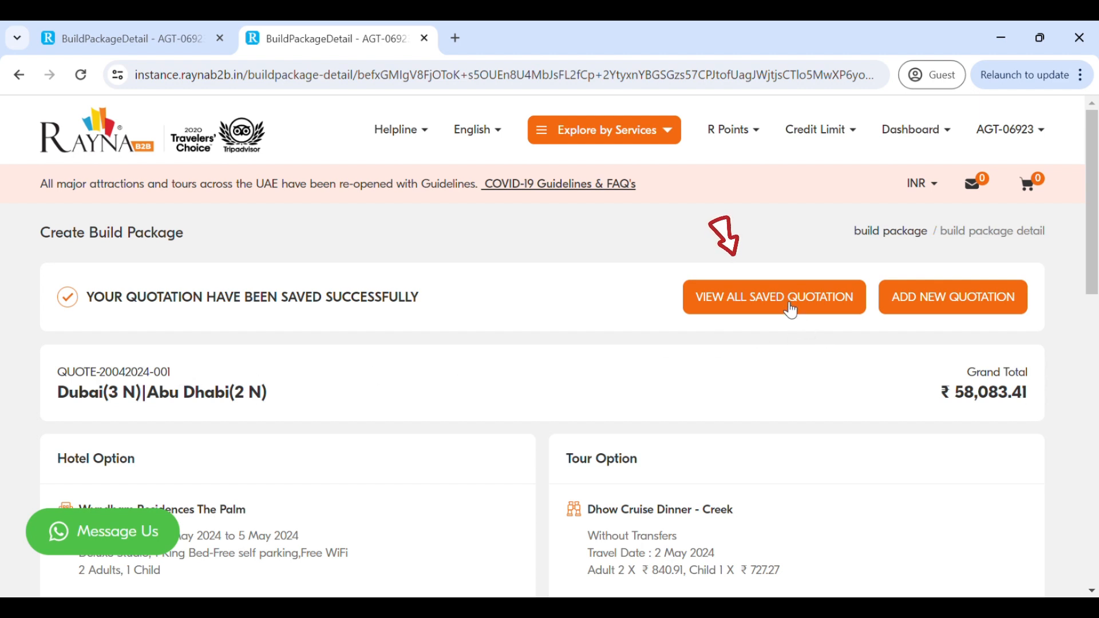
# - Review the saved quotation's hotel and tour options and look at its markup settings without setting a markup
pyautogui.click(948, 311)
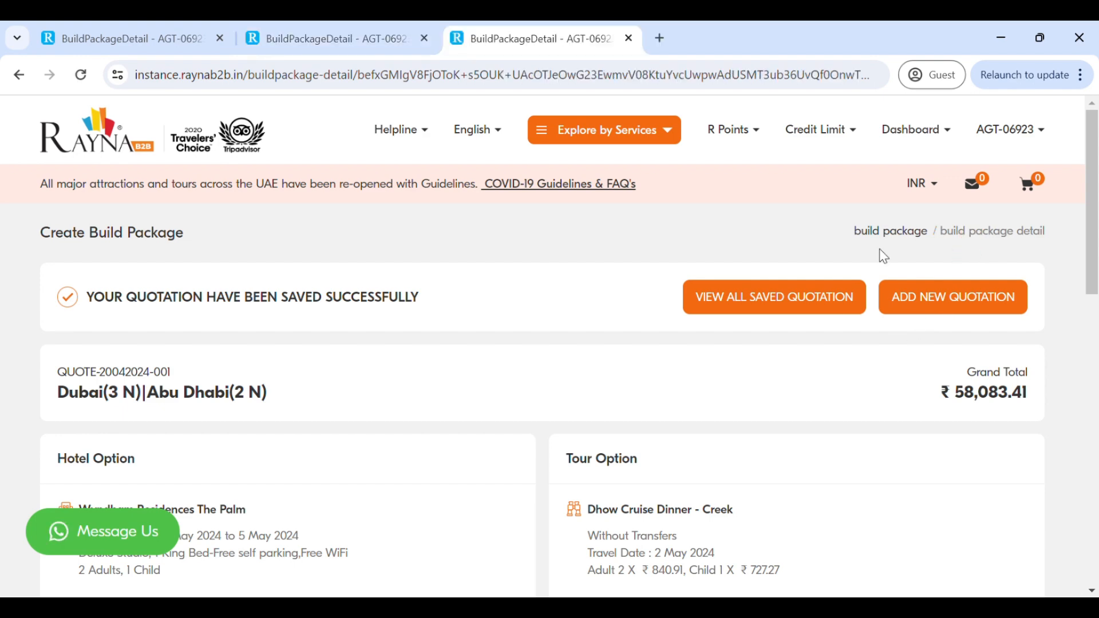
pyautogui.scroll(-7, 711, 404)
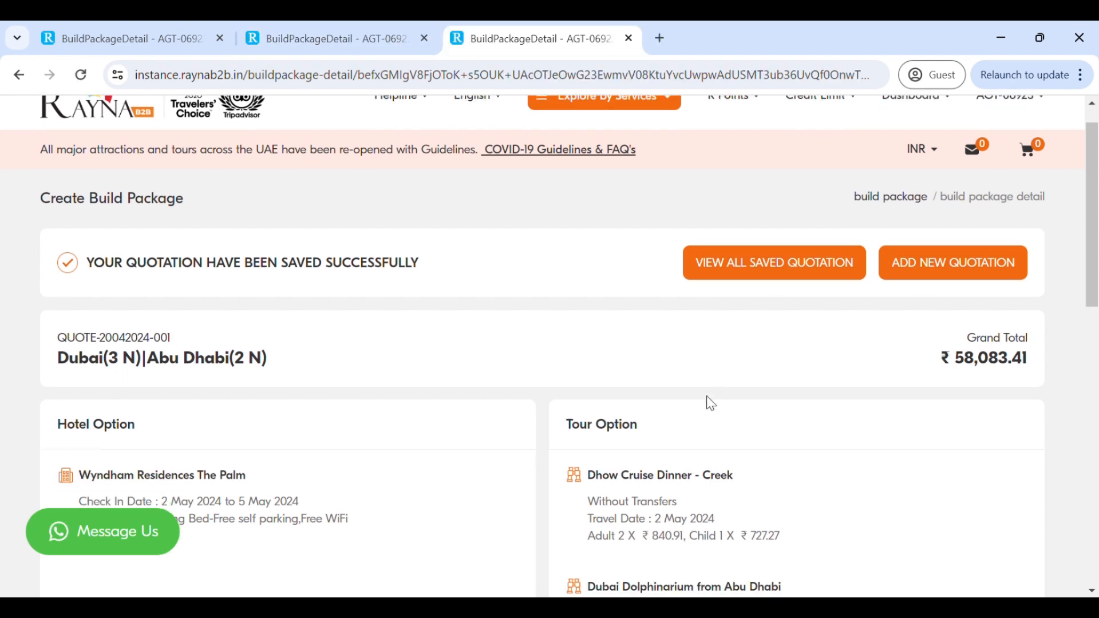
pyautogui.scroll(-1, 711, 403)
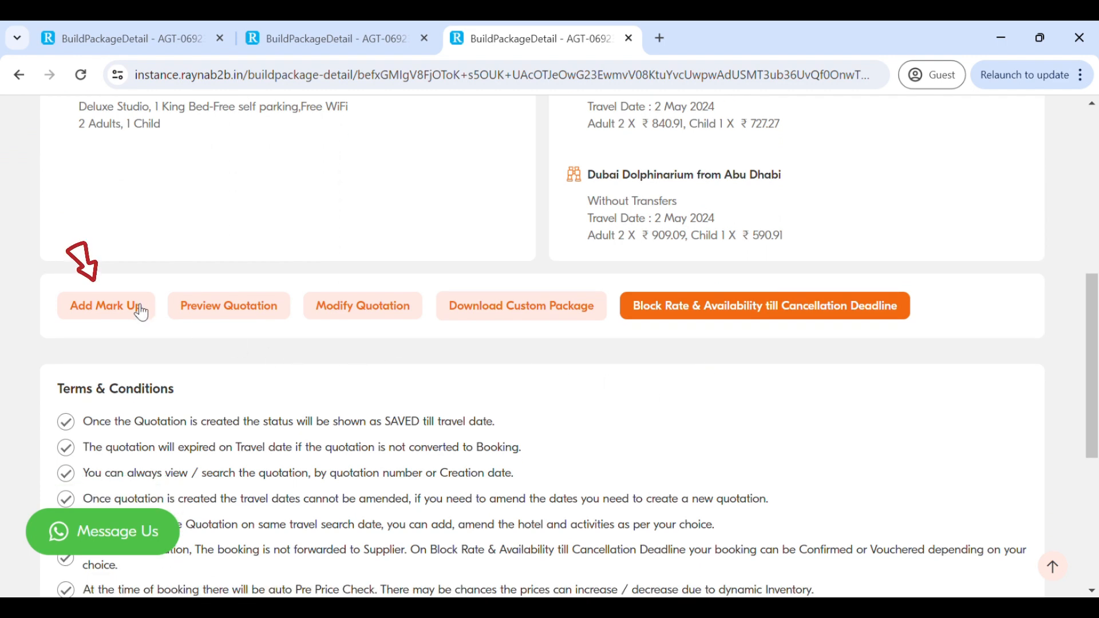
pyautogui.click(124, 319)
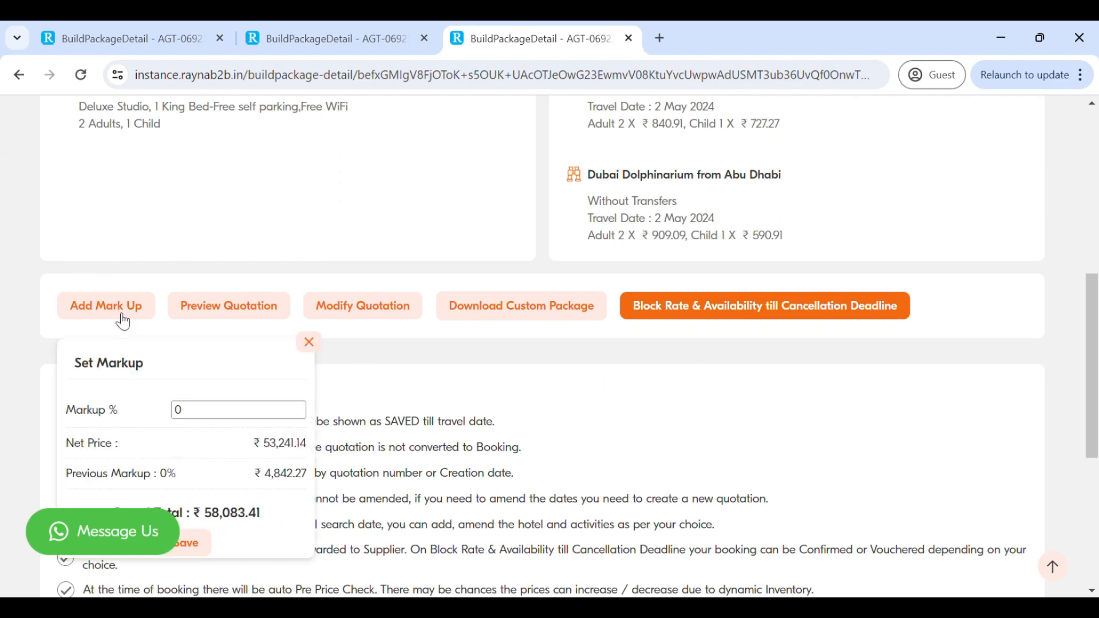
pyautogui.click(309, 345)
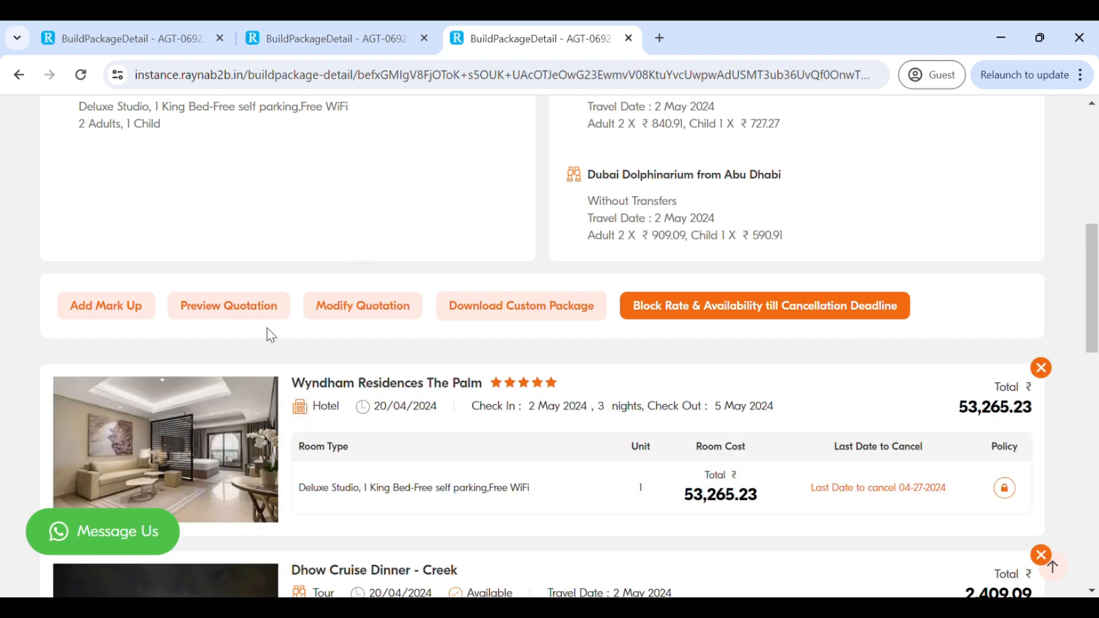
# - Download the quotation as a custom package without rates
pyautogui.scroll(-1, 267, 328)
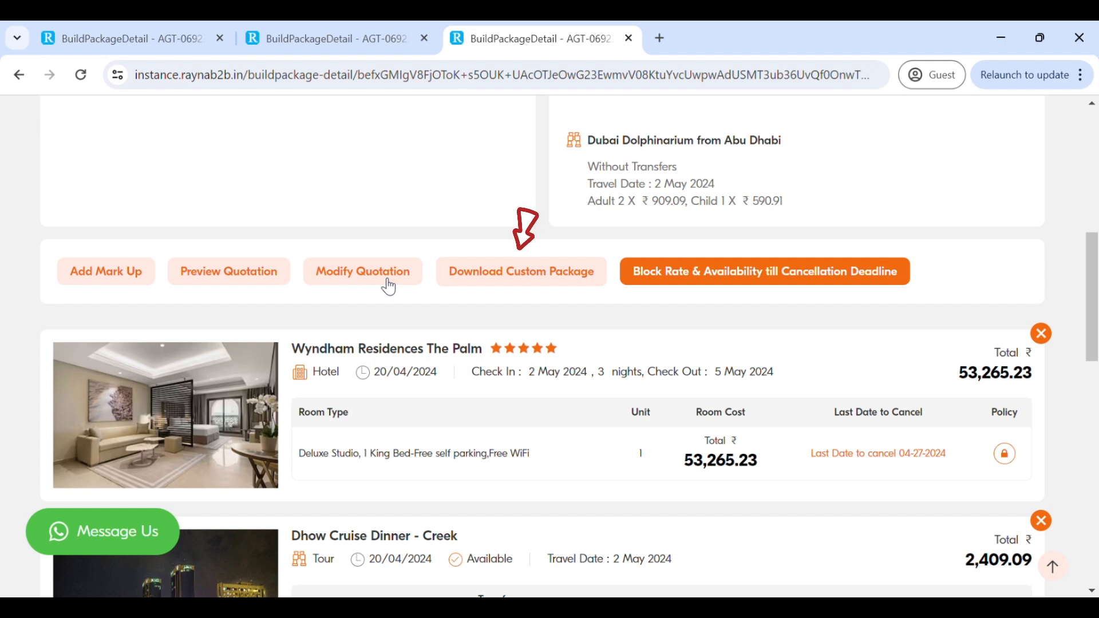
pyautogui.click(502, 281)
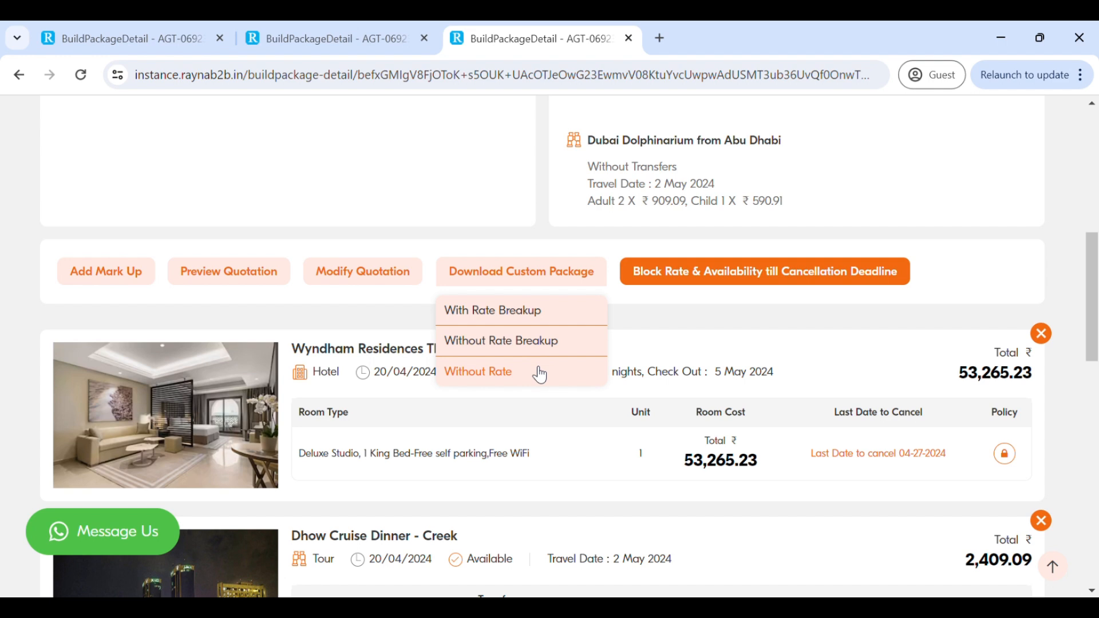
pyautogui.click(500, 379)
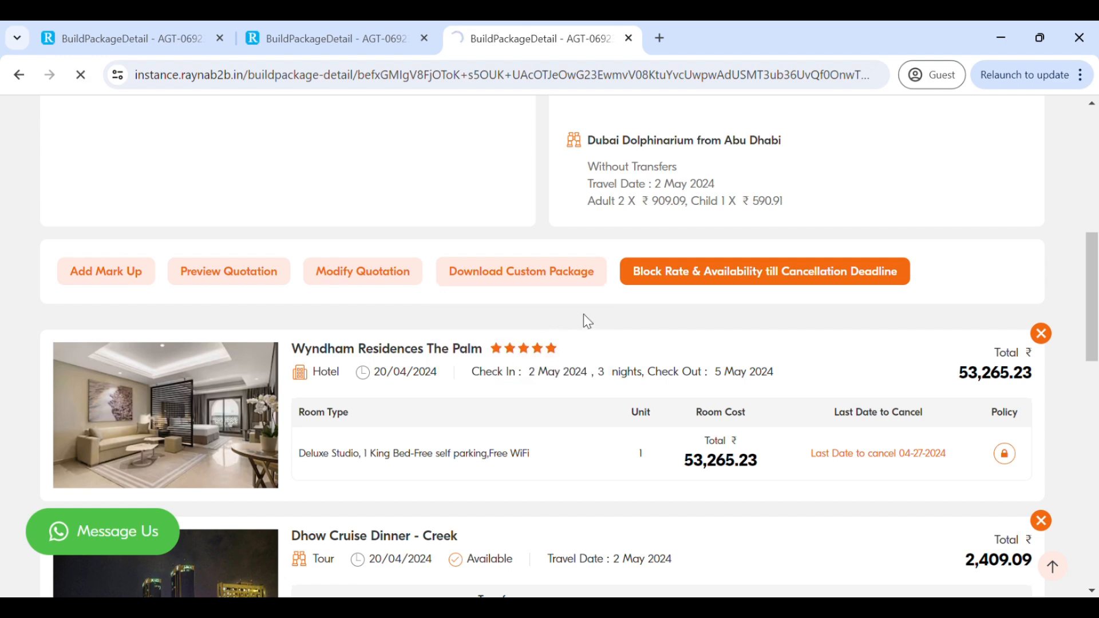
# - Read through the itinerary PDF, including the travel dates on the cover and the hotel inclusion details
pyautogui.scroll(-1, 767, 220)
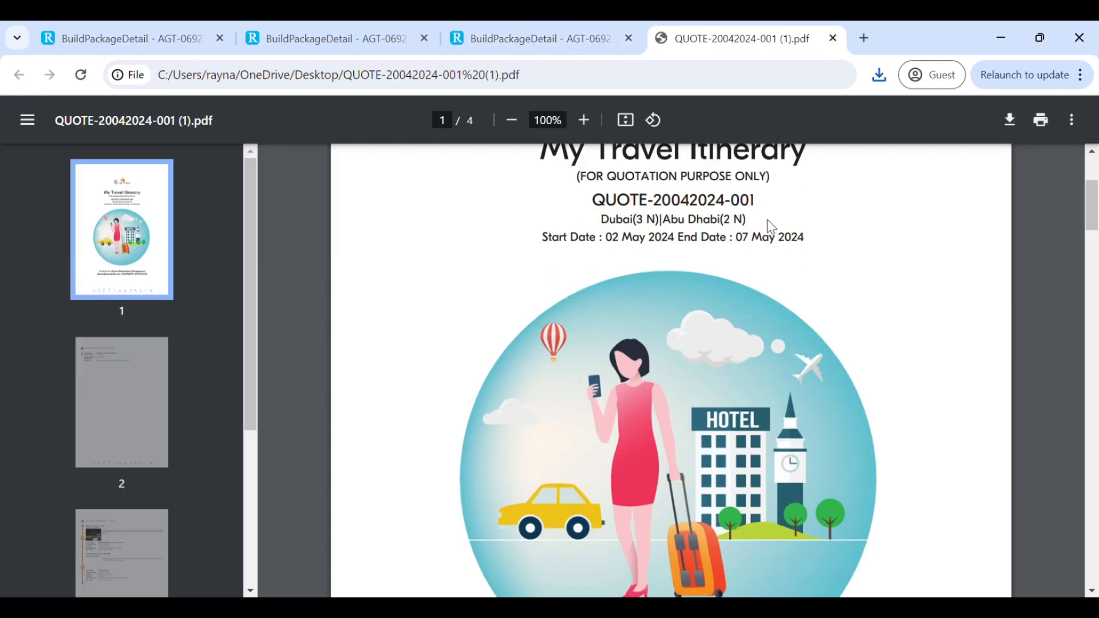
pyautogui.scroll(-10, 771, 227)
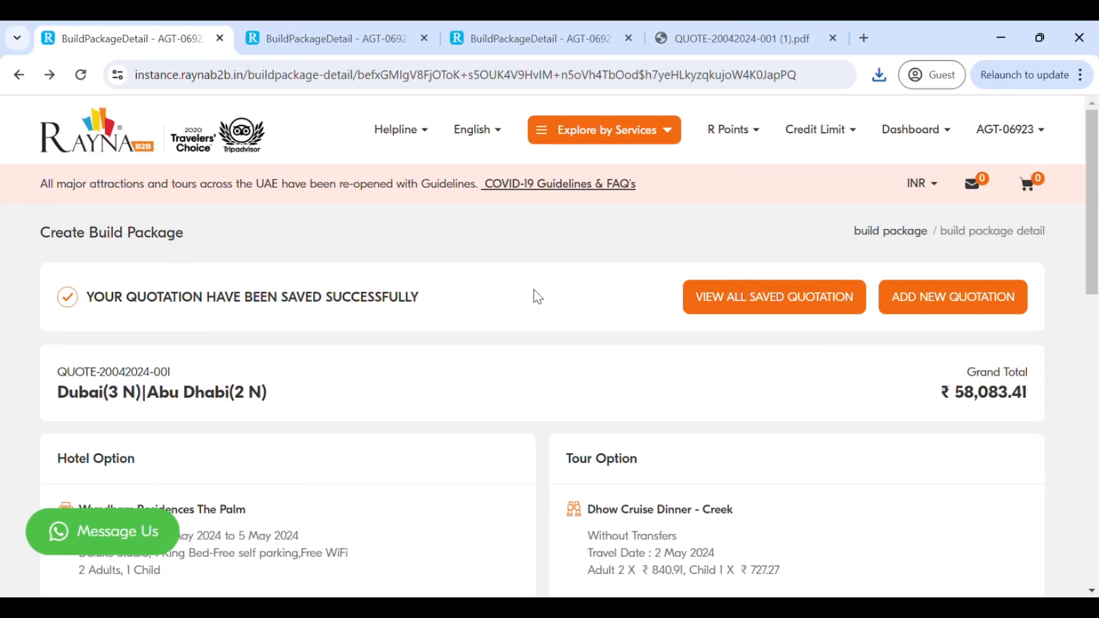
pyautogui.scroll(-1, 533, 295)
pyautogui.scroll(-6, 534, 295)
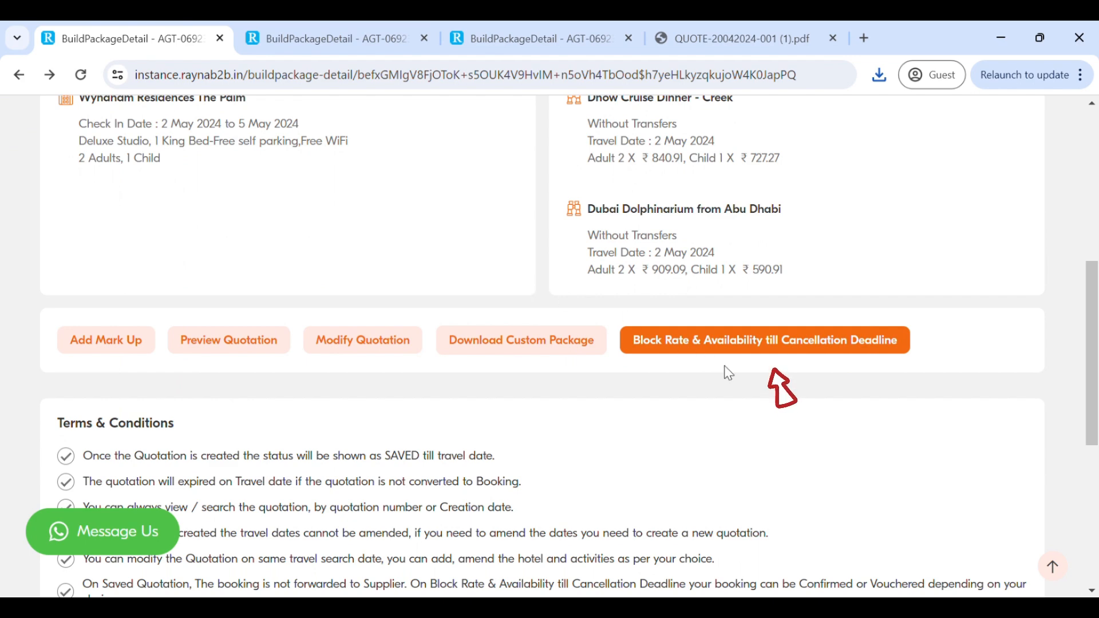
# - Block the quotation's rate and availability till the cancellation deadline and check the rate match for the hotel and each tour
pyautogui.click(788, 355)
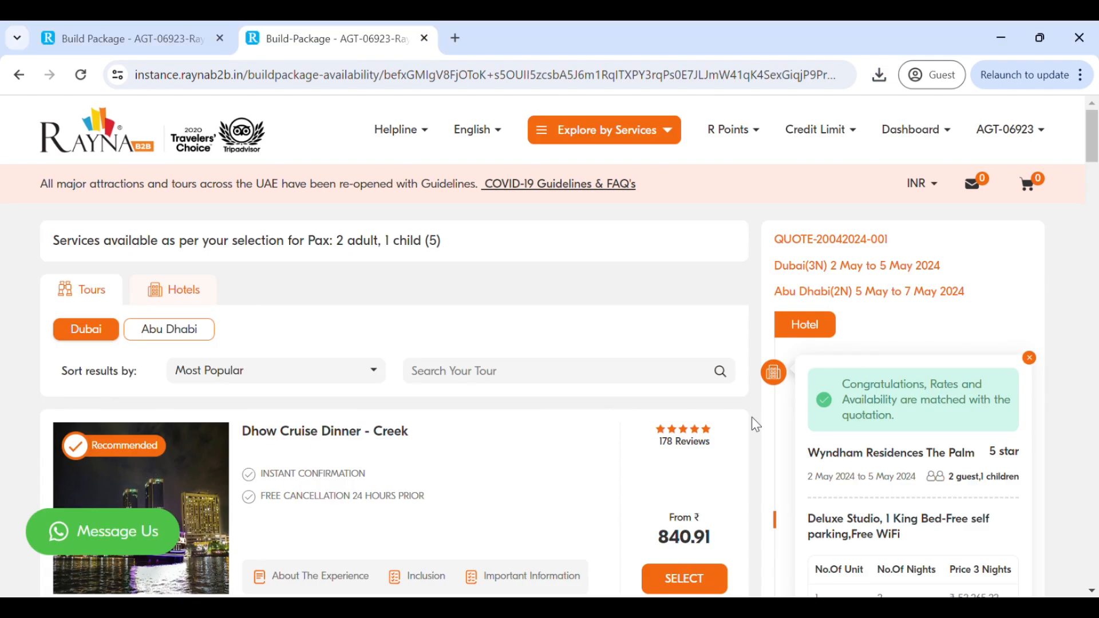
pyautogui.scroll(-1, 753, 419)
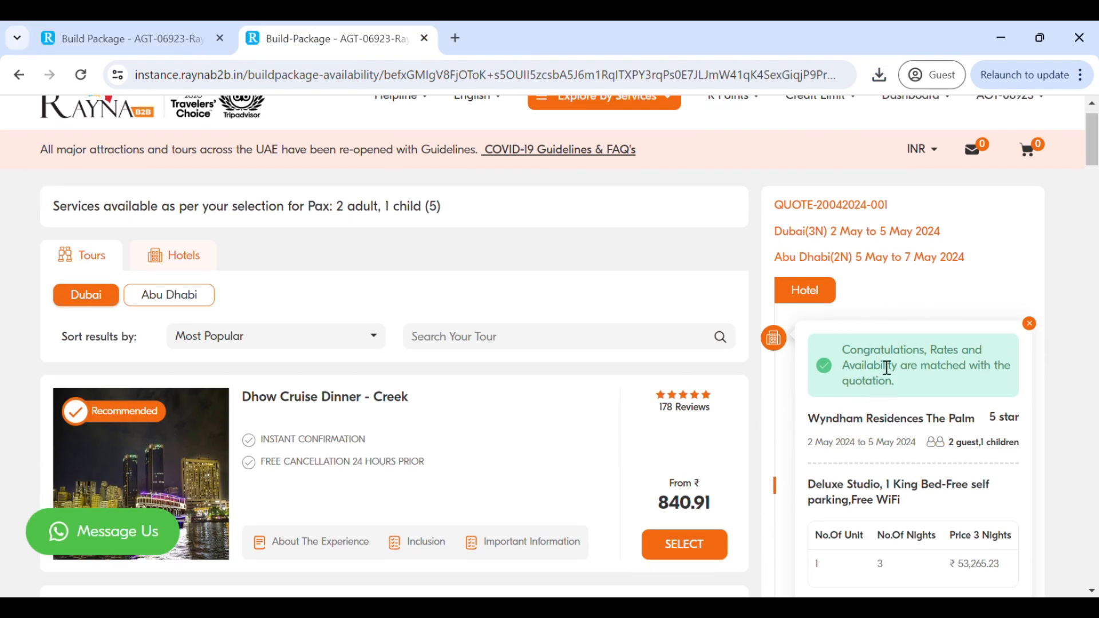
pyautogui.scroll(-6, 887, 367)
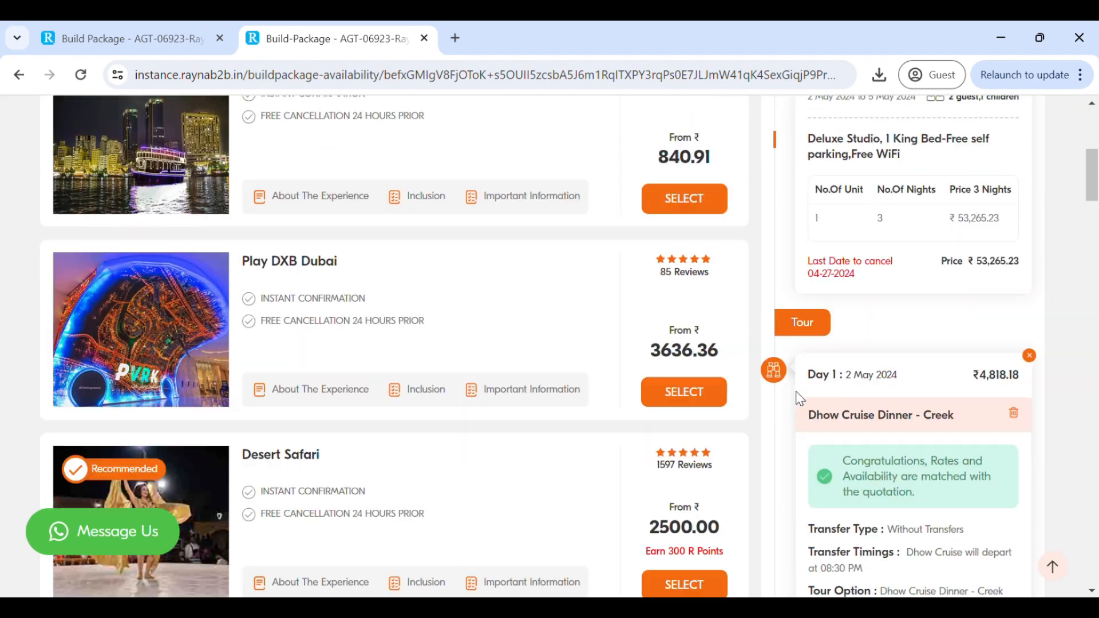
pyautogui.scroll(-10, 800, 399)
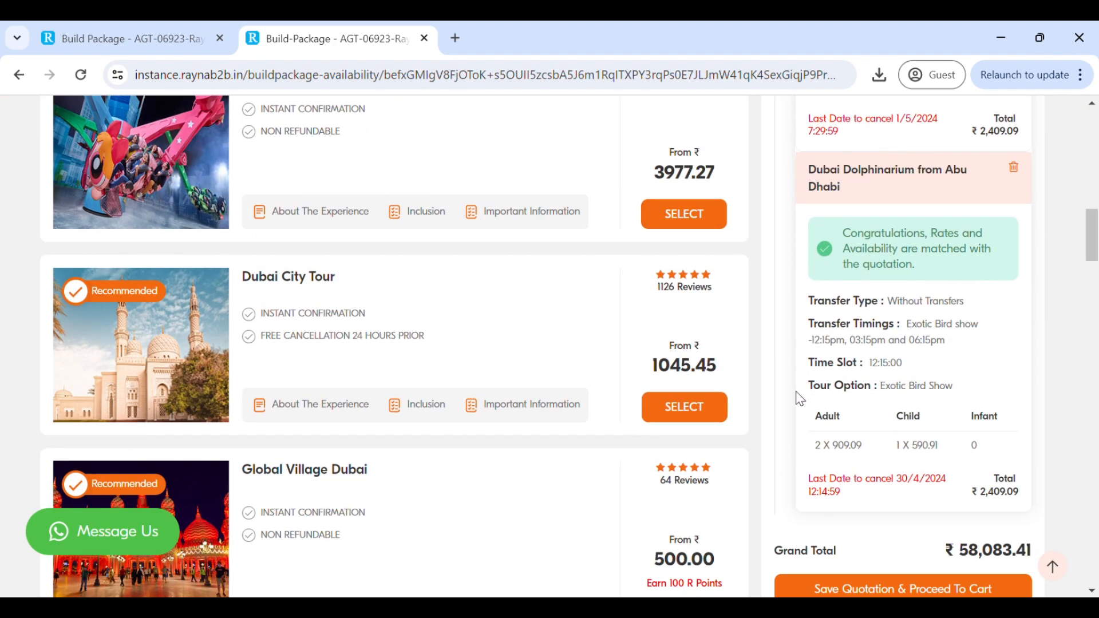
pyautogui.scroll(-3, 800, 399)
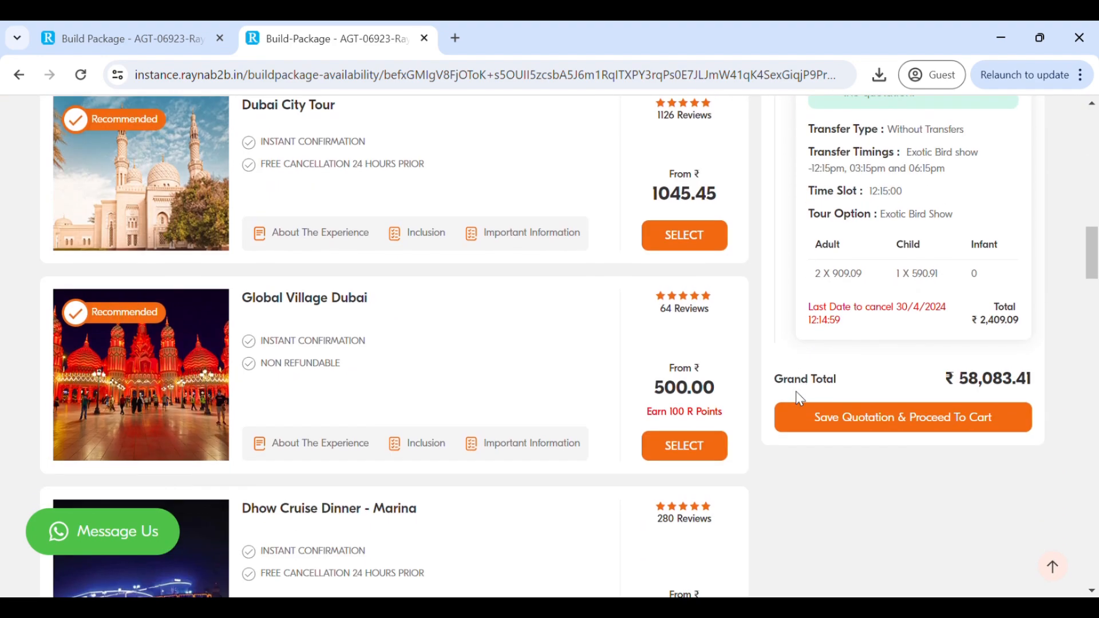
# - Save the quotation, proceed to the cart and review the lead passenger and extra details fields
pyautogui.click(892, 424)
pyautogui.scroll(-1, 674, 342)
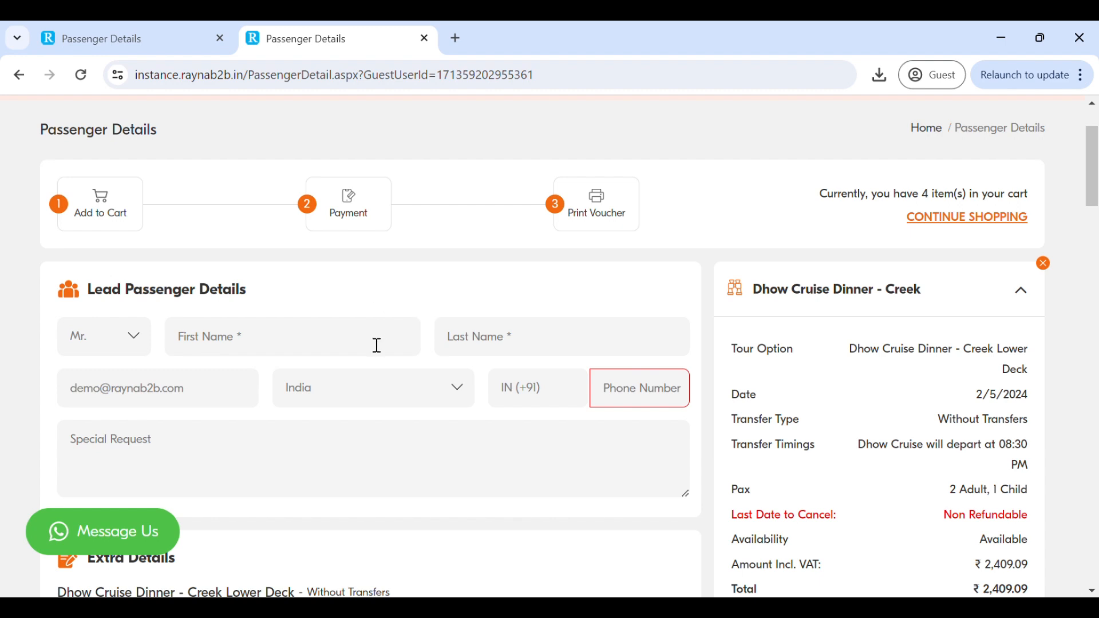
pyautogui.scroll(-7, 424, 435)
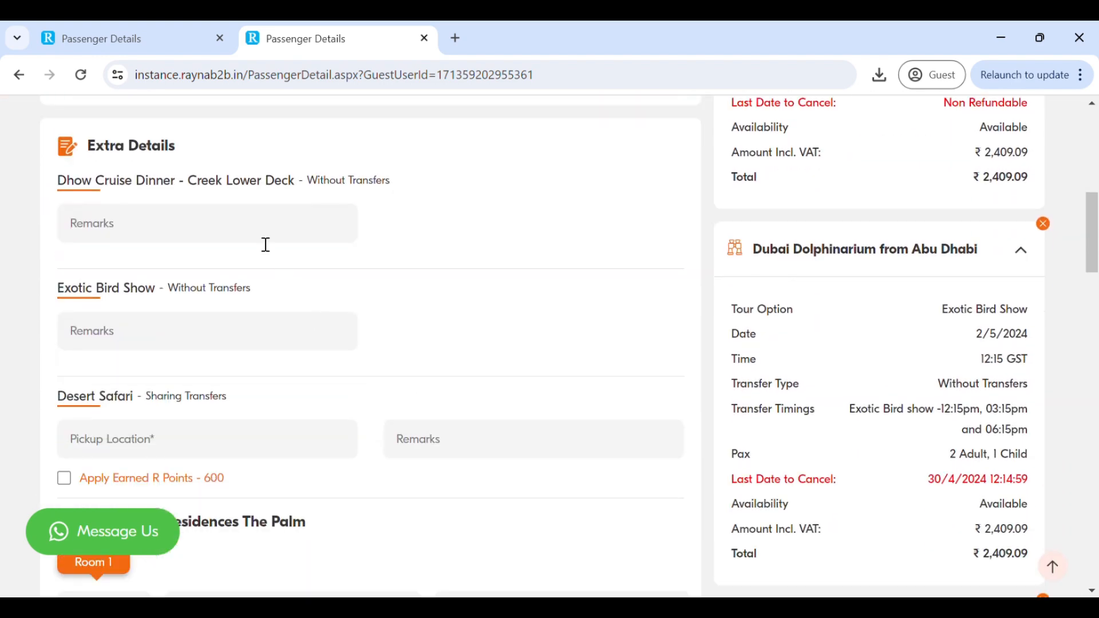
# - Apply the 600 earned R Points to the Desert Safari booking
pyautogui.scroll(-3, 271, 340)
pyautogui.click(265, 274)
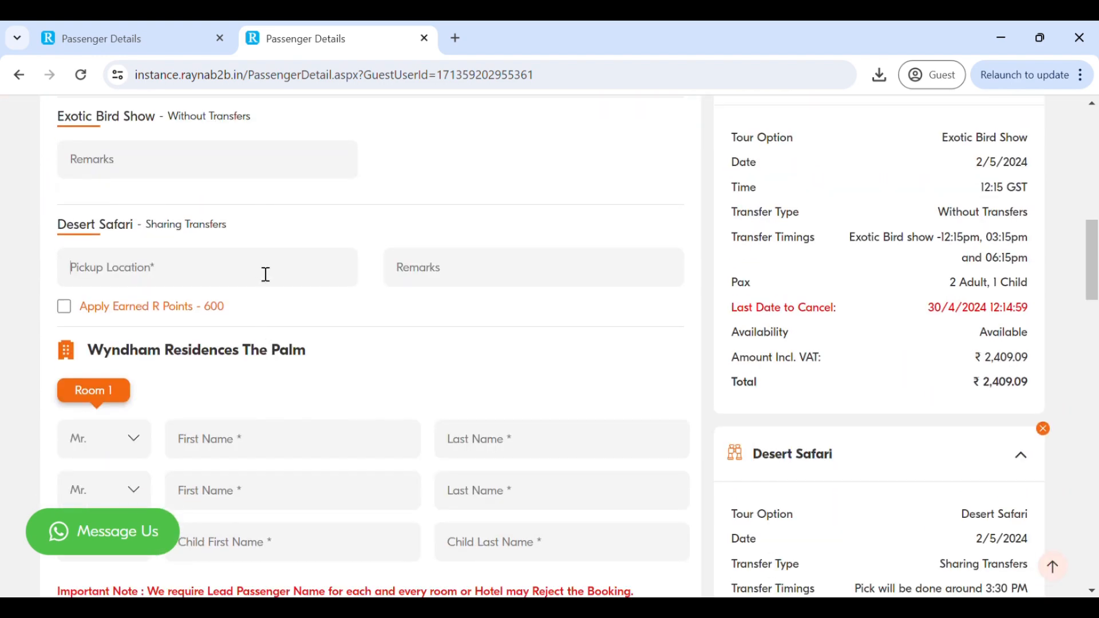
pyautogui.click(70, 309)
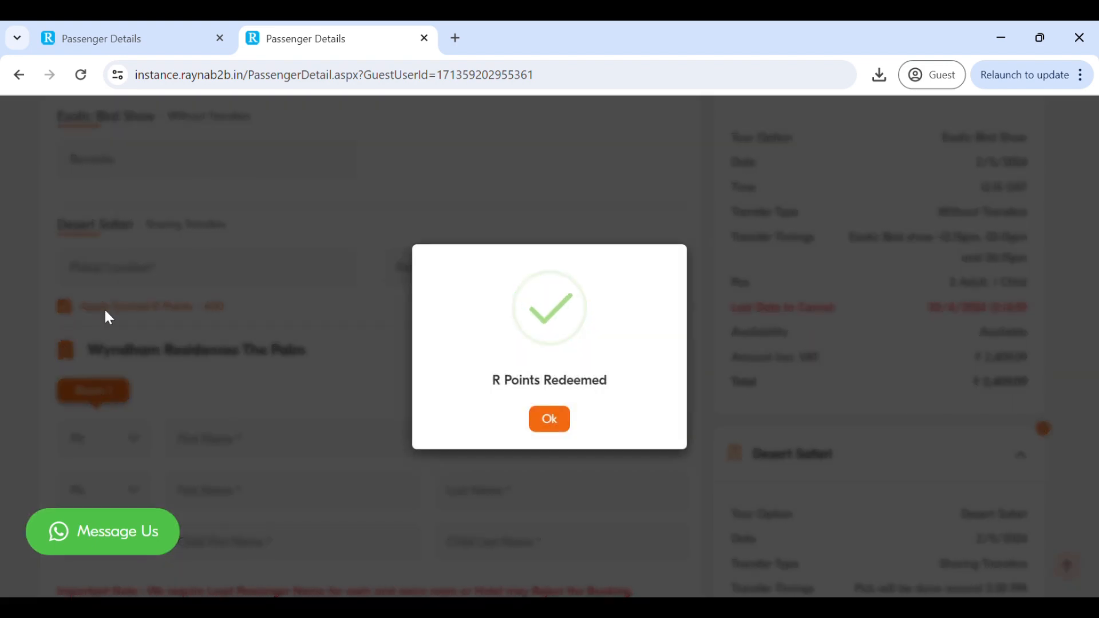
pyautogui.click(543, 425)
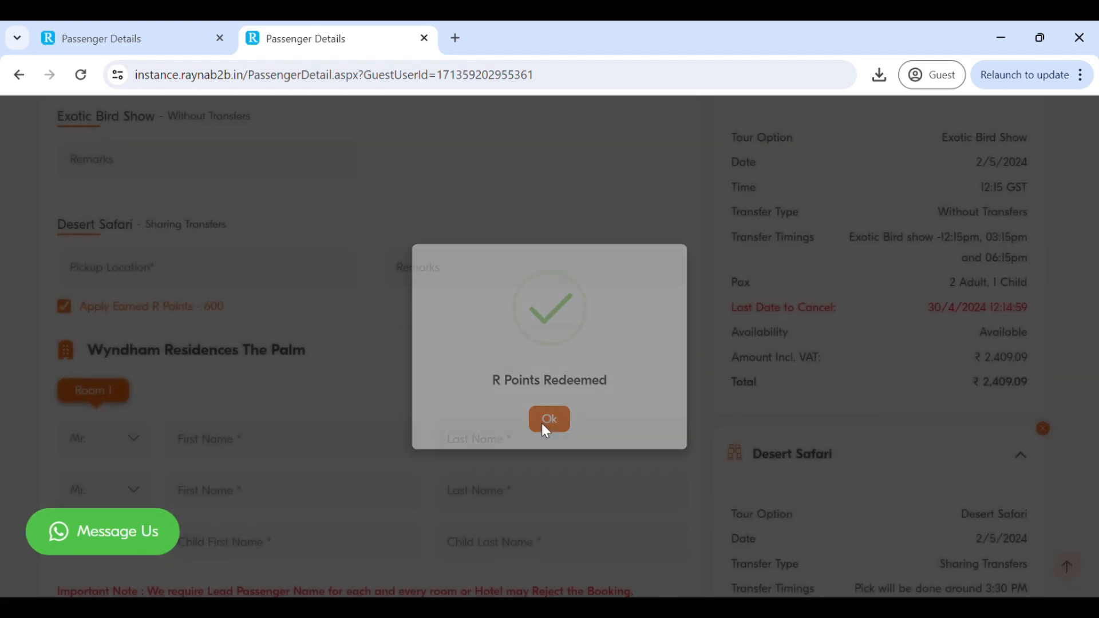
# - Review the hotel guest fields and the available payment methods, and select Credit Limit as the payment method
pyautogui.scroll(-10, 442, 361)
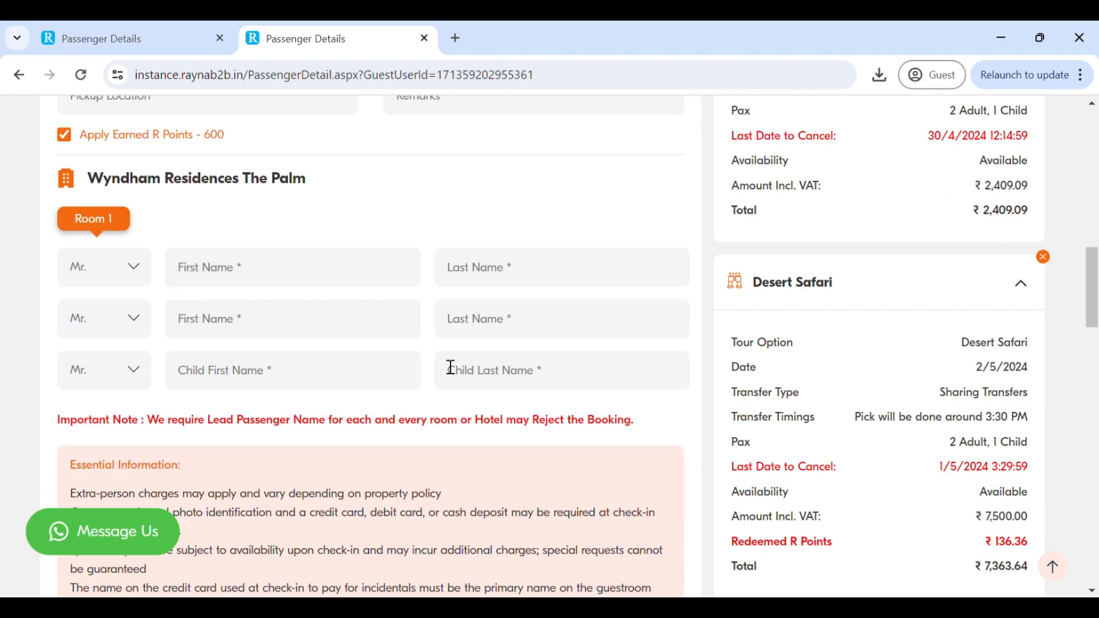
pyautogui.scroll(-12, 442, 361)
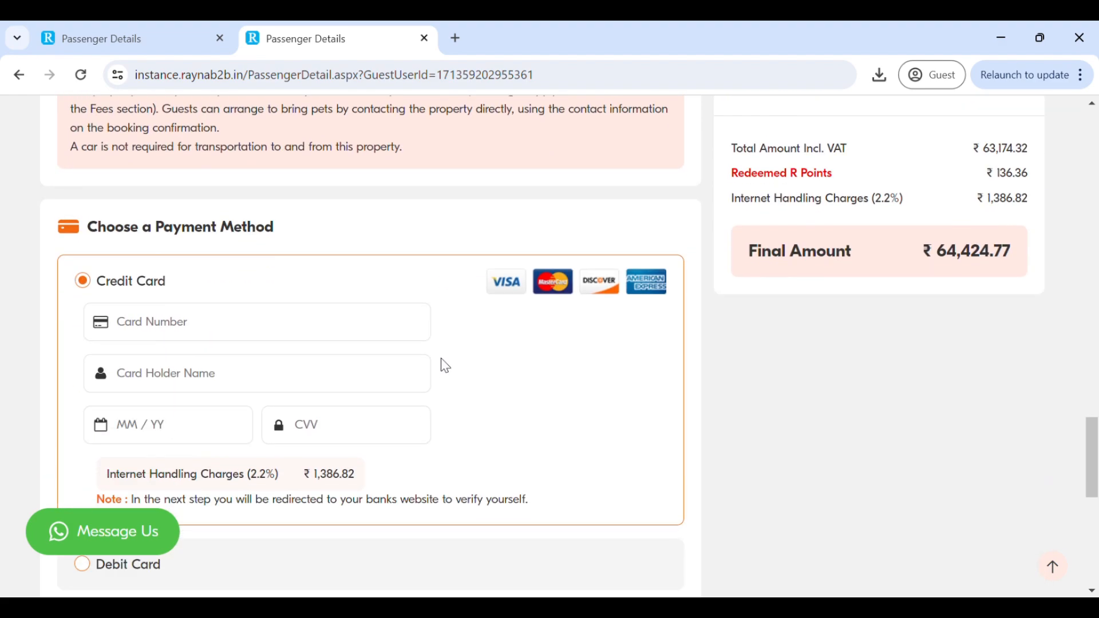
pyautogui.scroll(-1, 437, 364)
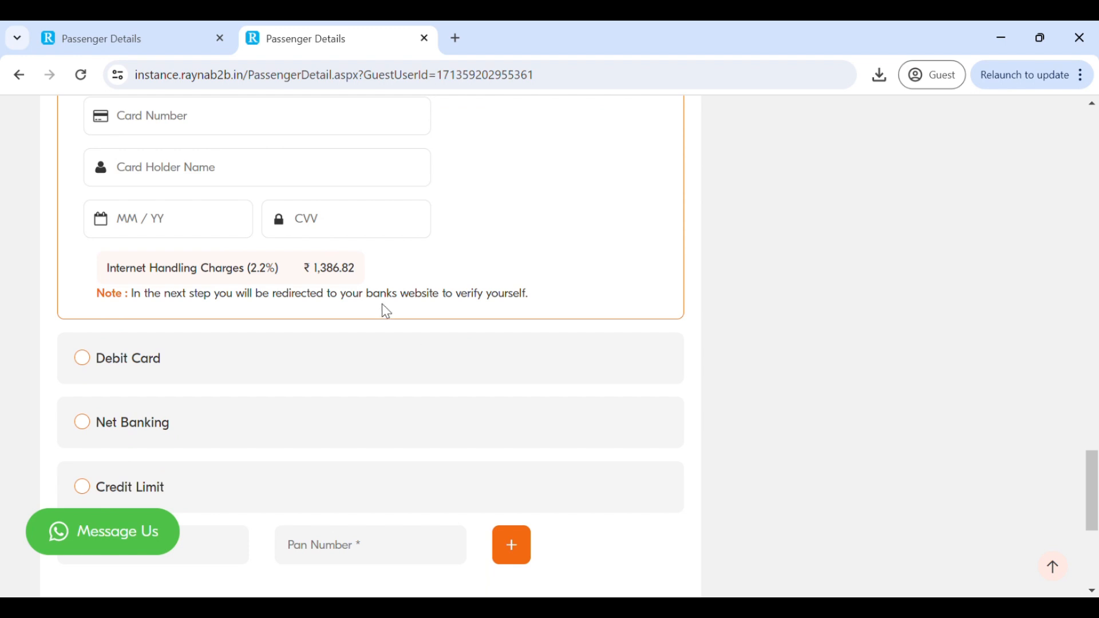
pyautogui.scroll(-1, 386, 311)
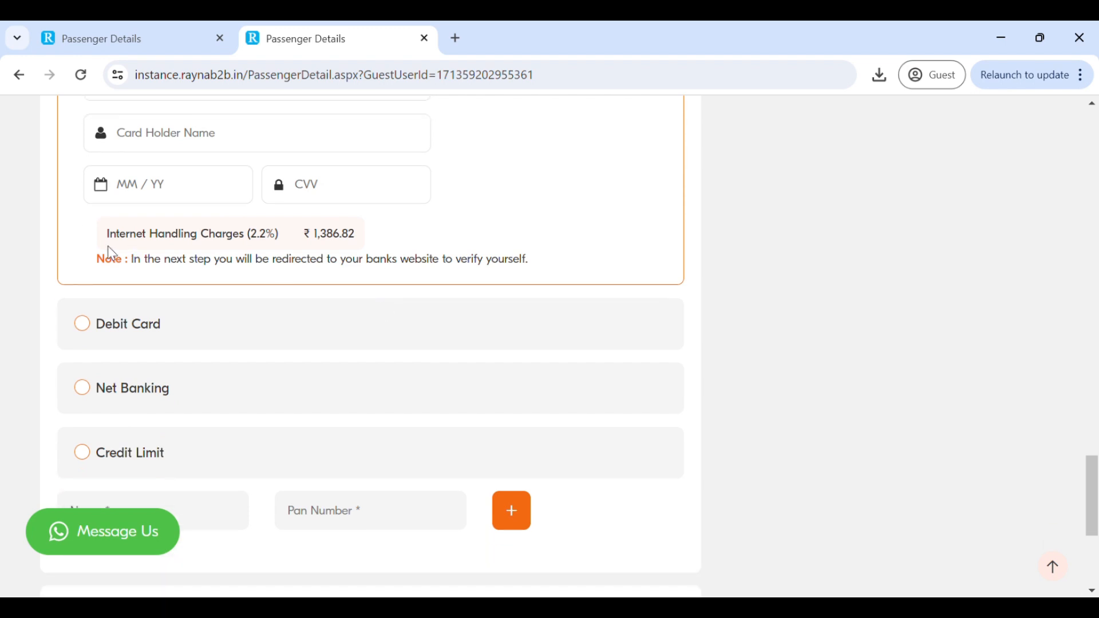
pyautogui.click(136, 336)
pyautogui.click(133, 389)
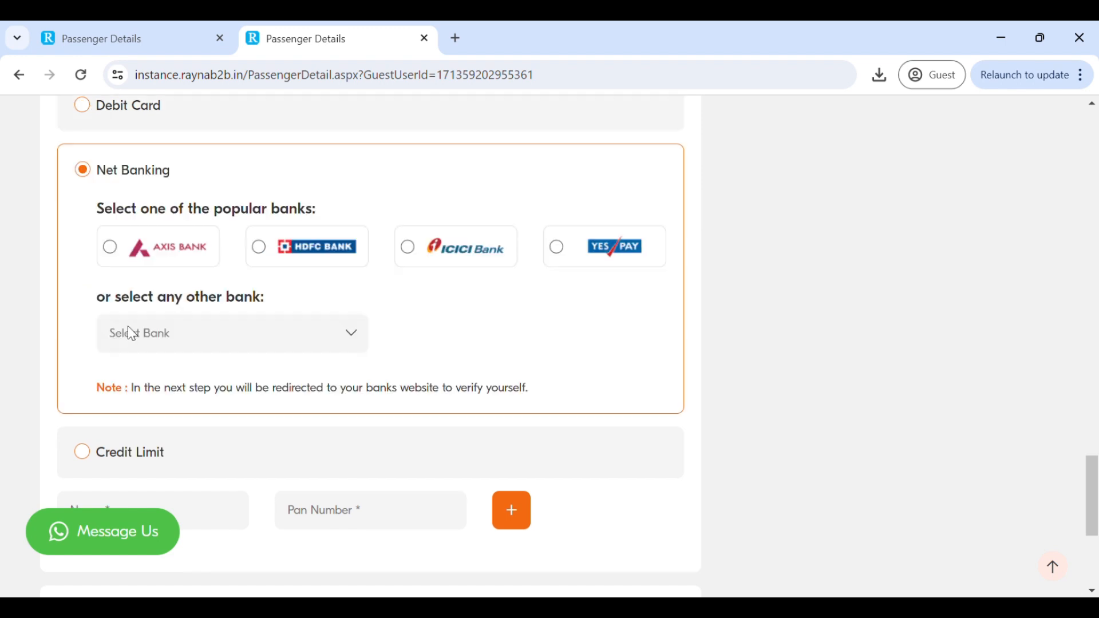
pyautogui.scroll(-2, 128, 325)
pyautogui.click(134, 327)
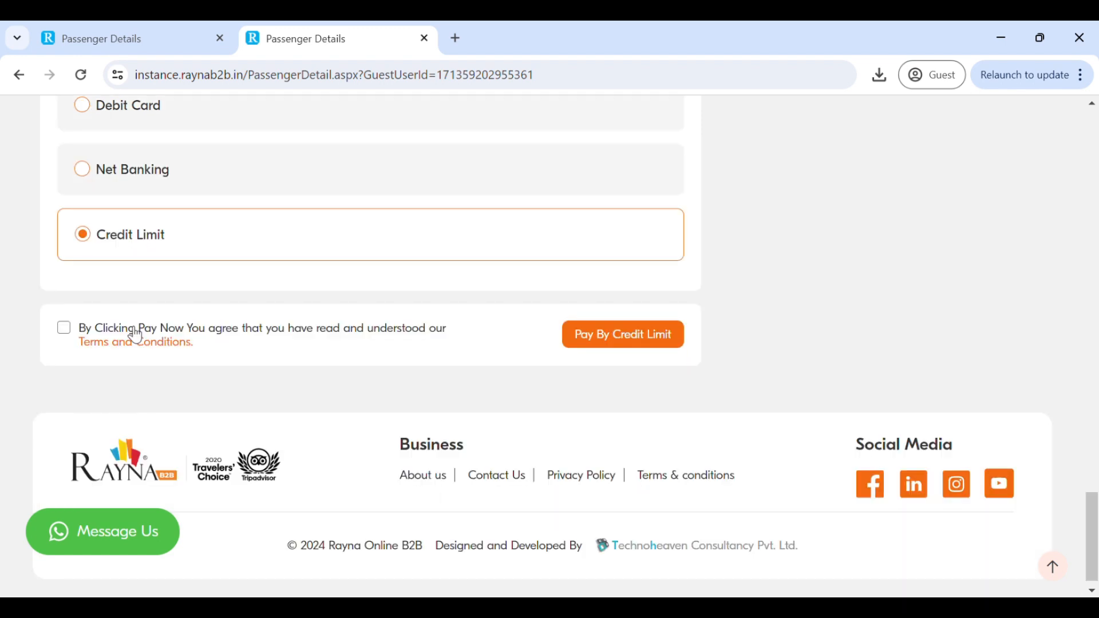